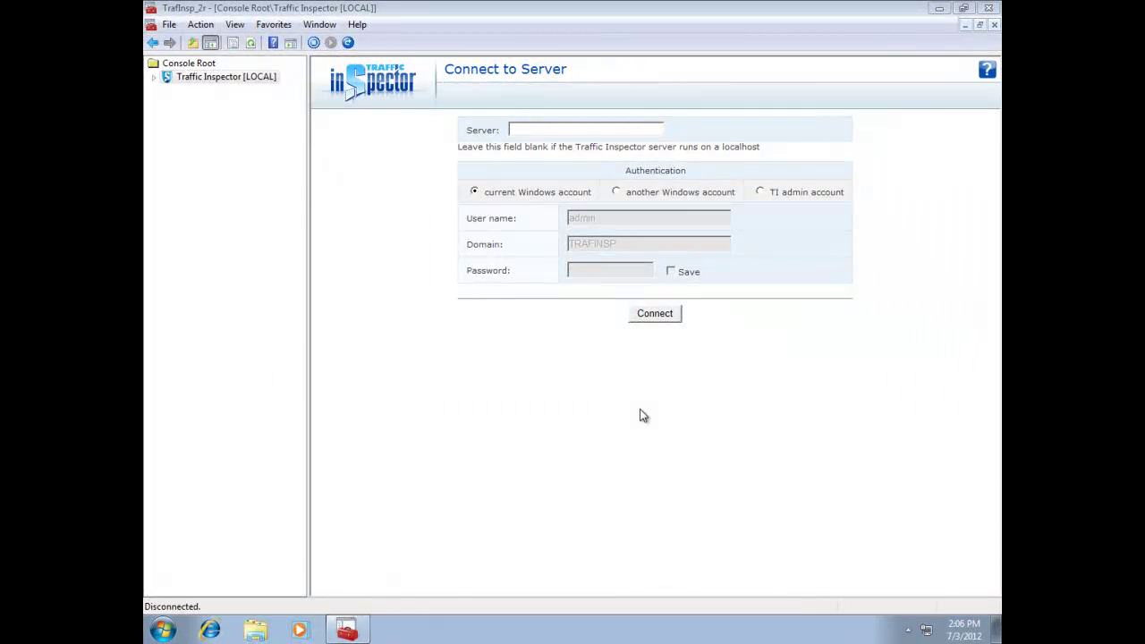
# Connect to the local server and open the empty URL Lists page under Toolbox.
pyautogui.click(644, 315)
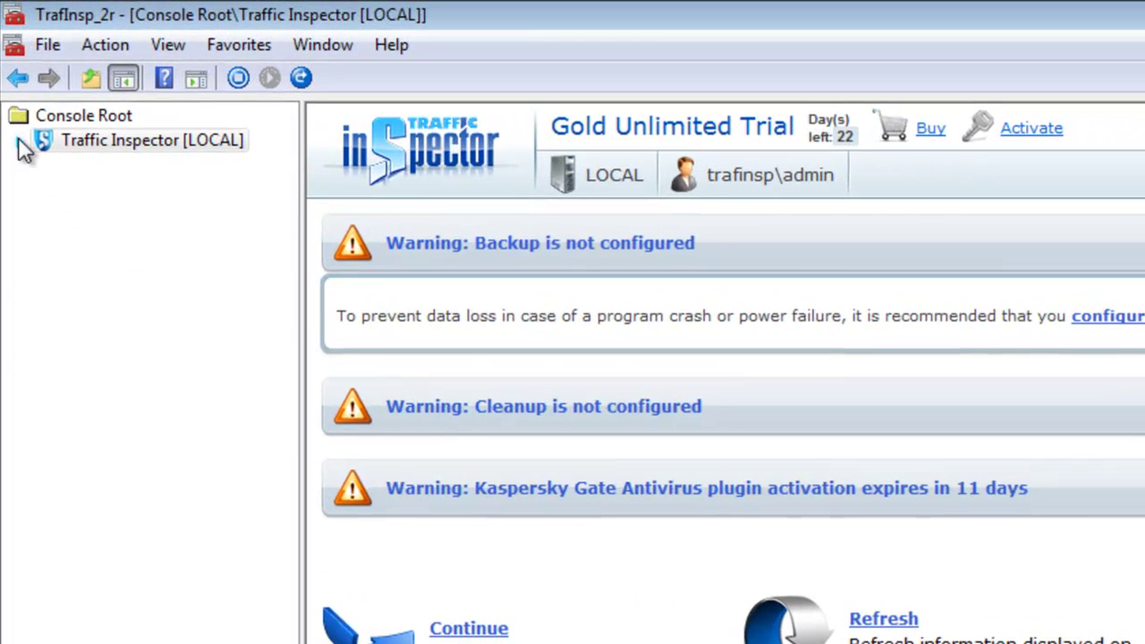
pyautogui.click(19, 141)
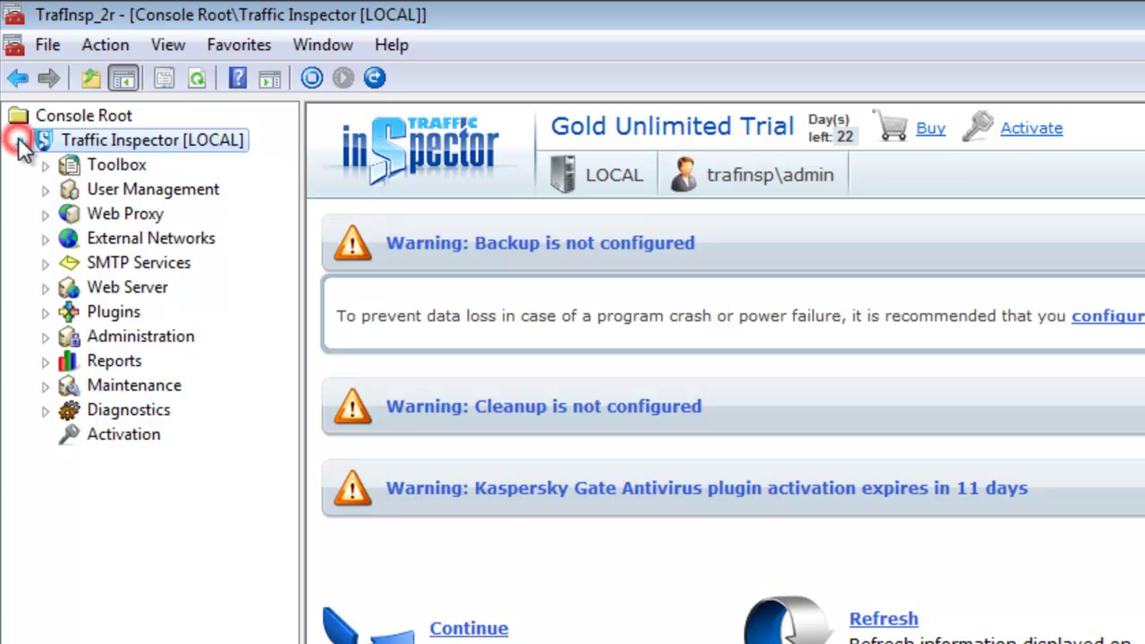
pyautogui.click(47, 166)
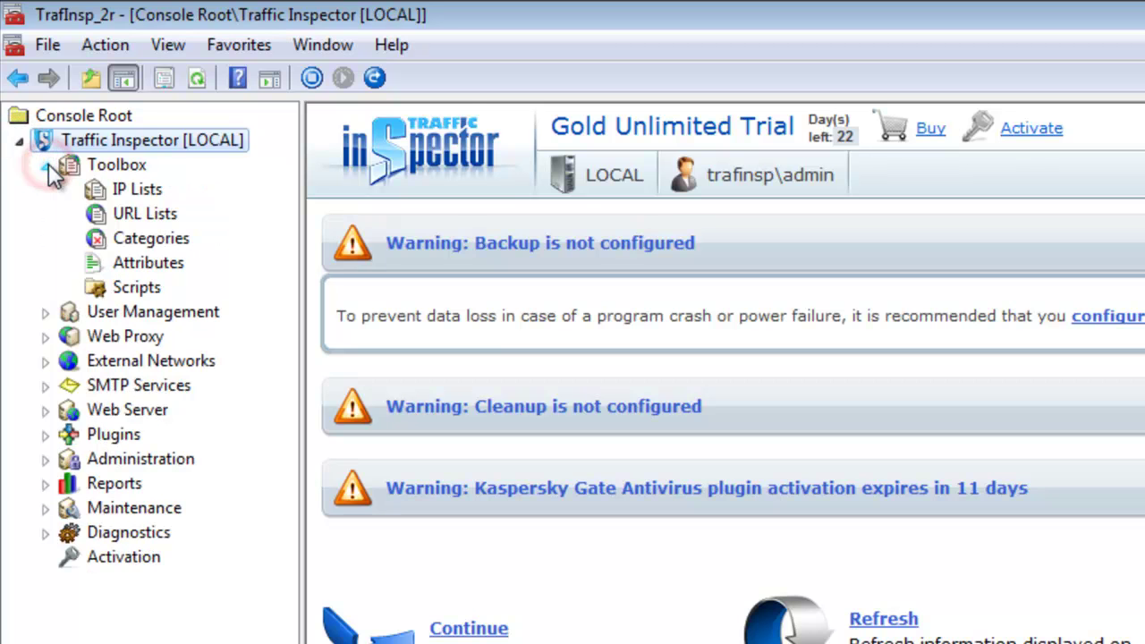
pyautogui.click(131, 215)
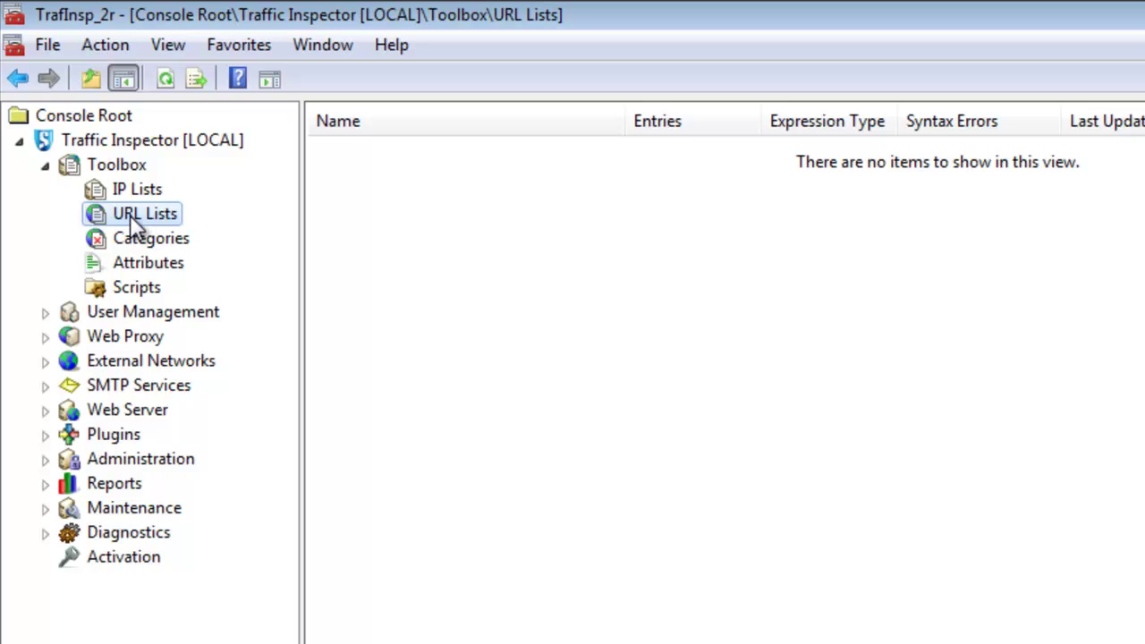
# Add a new plain-string URL list 'Social Media' holding twitter.com and facebook.com.
pyautogui.rightClick(129, 215)
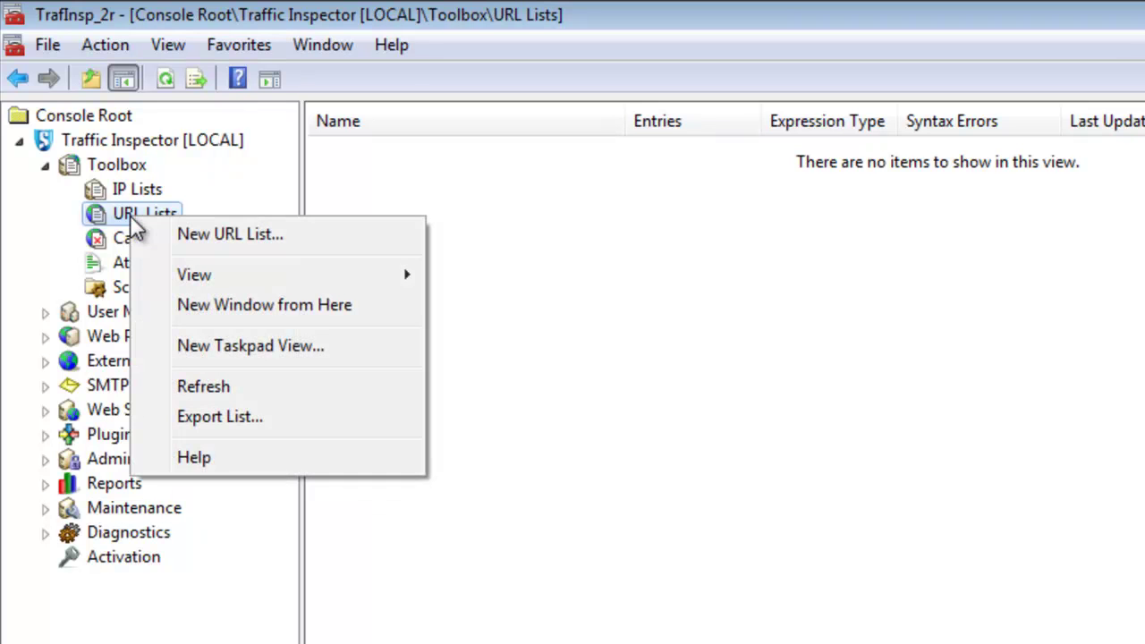
pyautogui.click(198, 231)
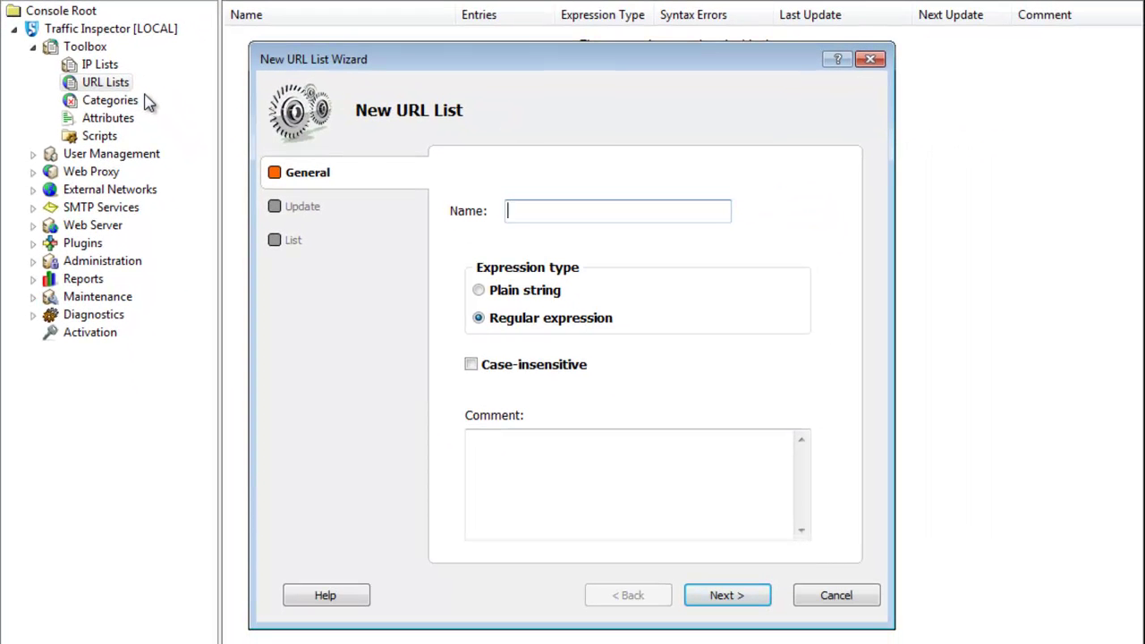
pyautogui.write('Social Media')
pyautogui.click(480, 294)
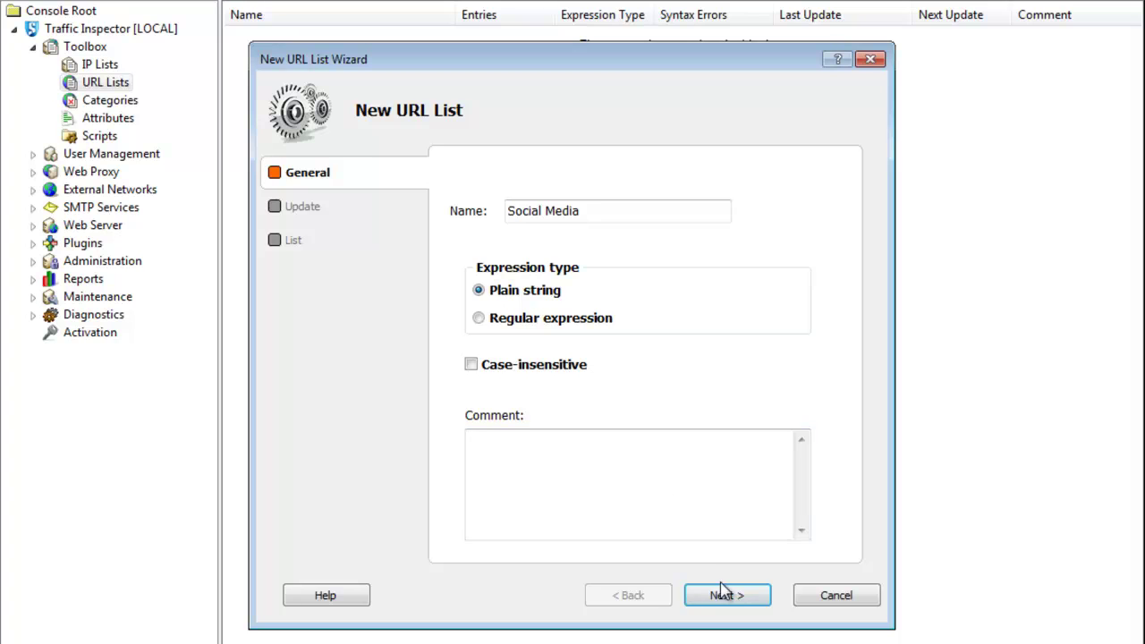
pyautogui.click(742, 600)
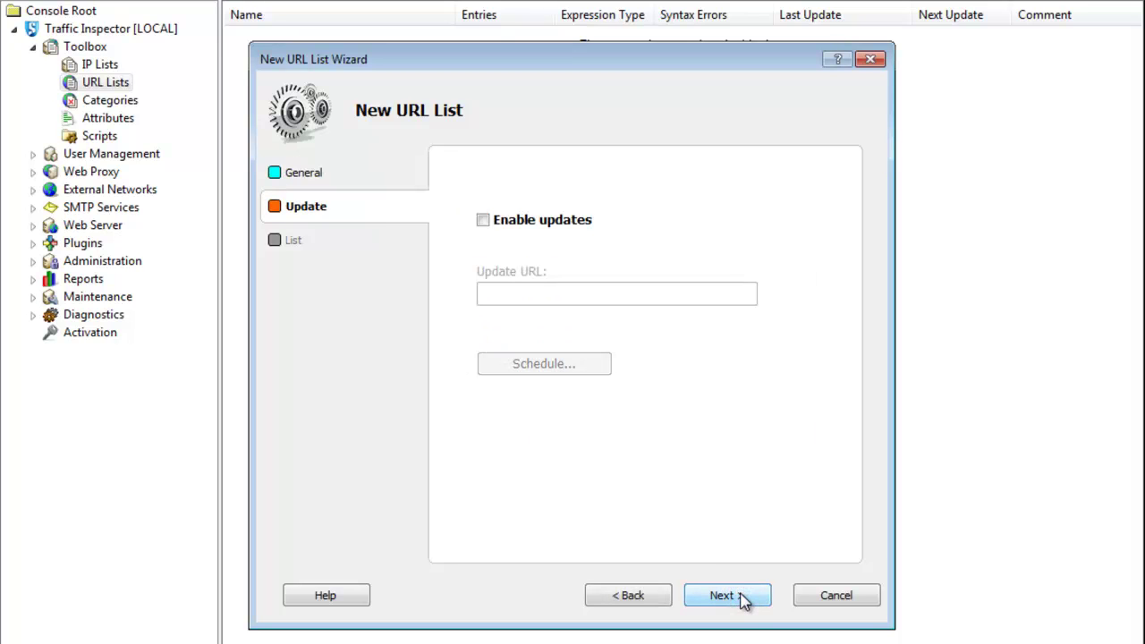
pyautogui.click(742, 601)
pyautogui.click(546, 303)
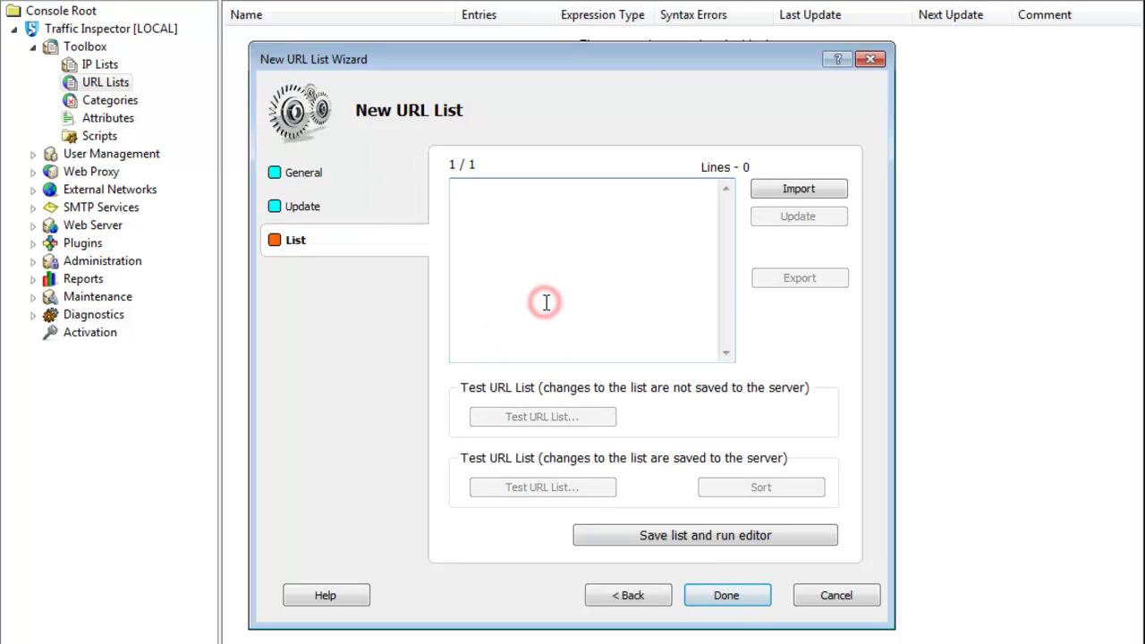
pyautogui.write('twitter')
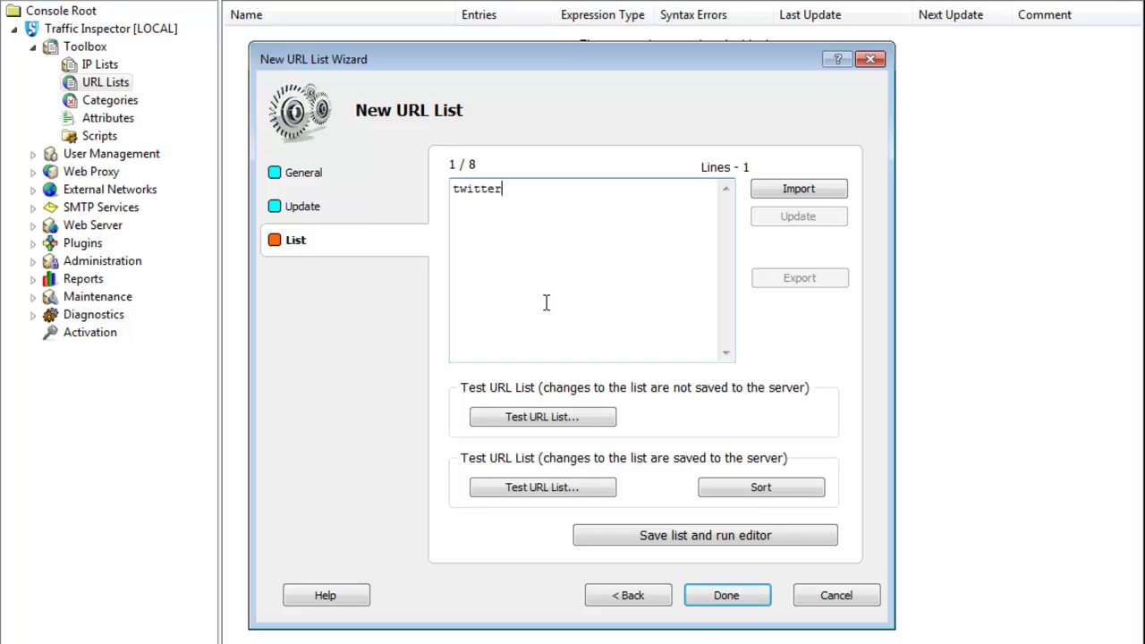
pyautogui.write('.com')
pyautogui.press('Return')
pyautogui.write('facebook')
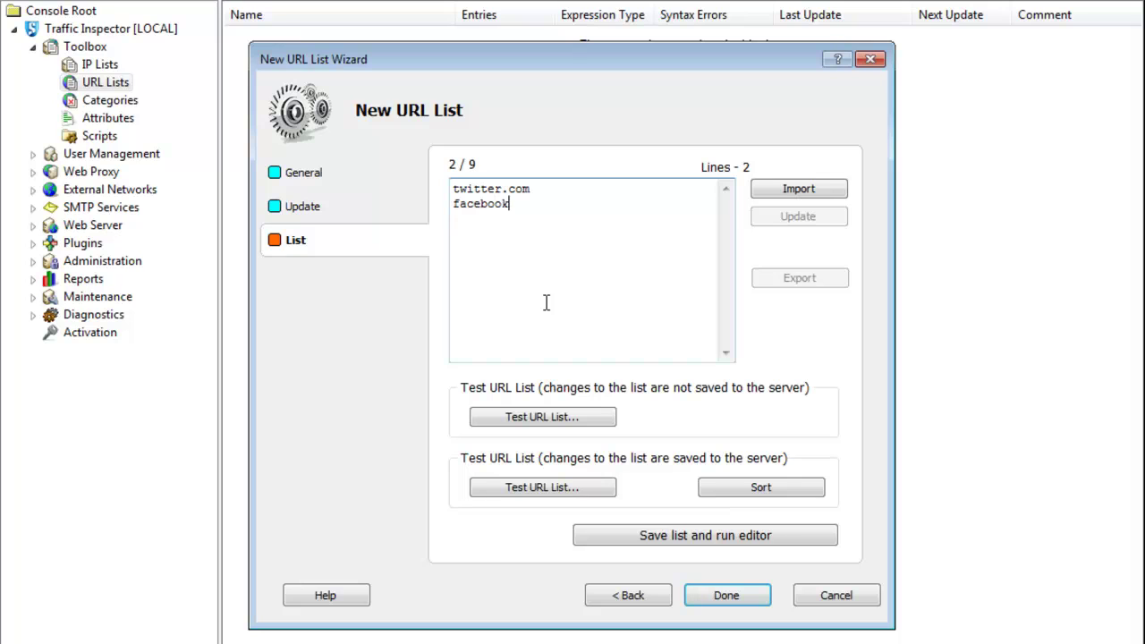
pyautogui.write('.com')
pyautogui.click(726, 597)
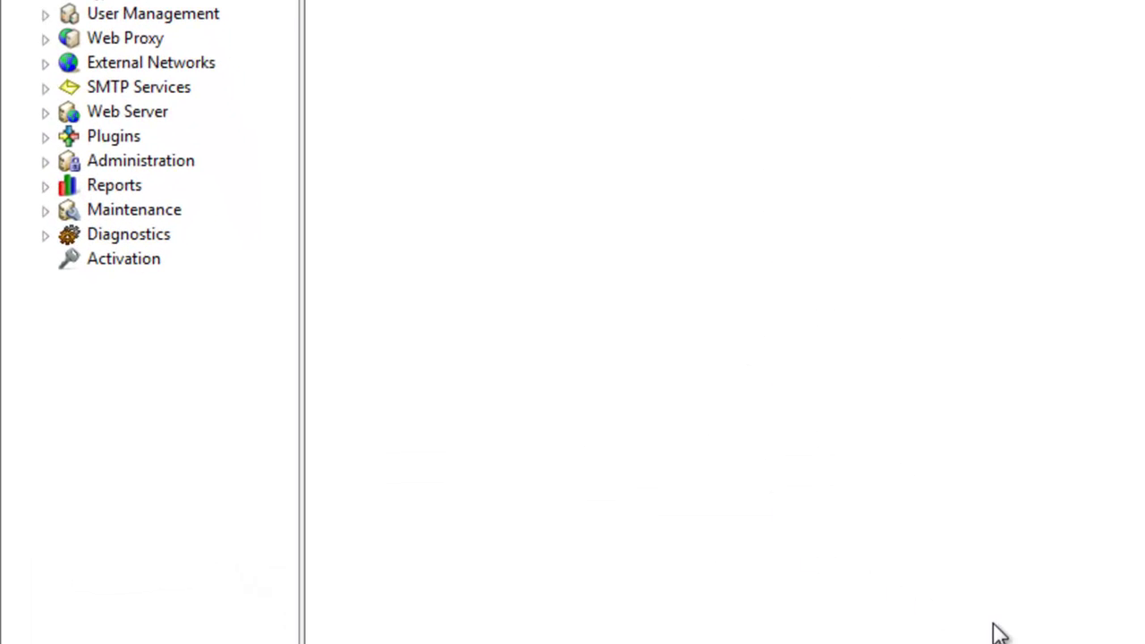
# Expand User Management > Traffic Management and bring up the Traffic Rules context menu.
pyautogui.click(45, 15)
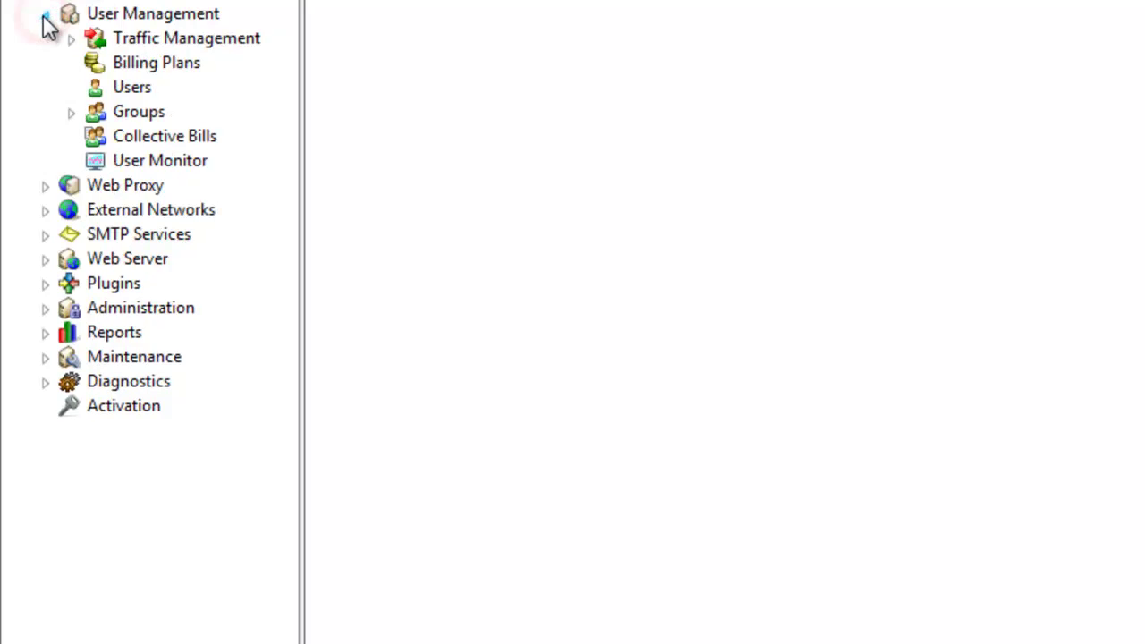
pyautogui.click(73, 39)
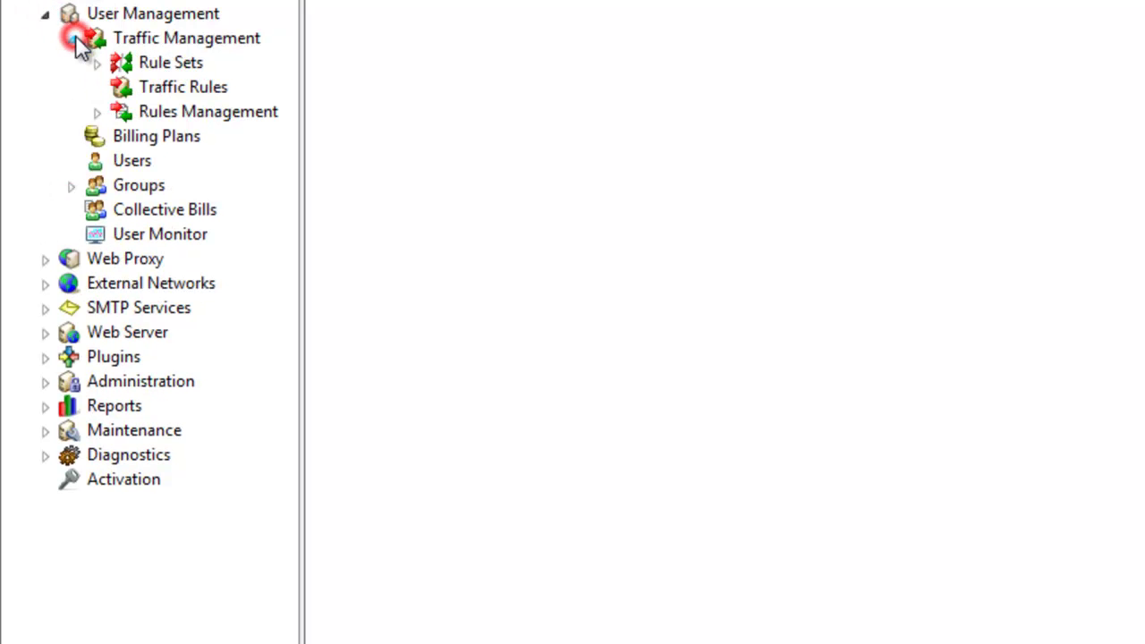
pyautogui.click(176, 89)
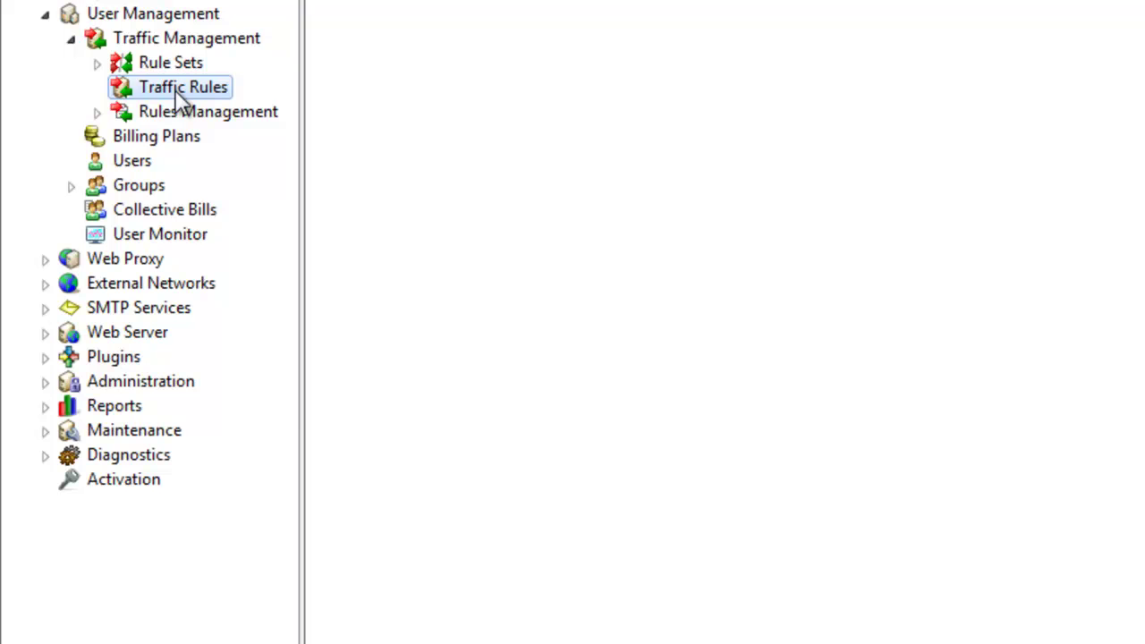
pyautogui.rightClick(179, 97)
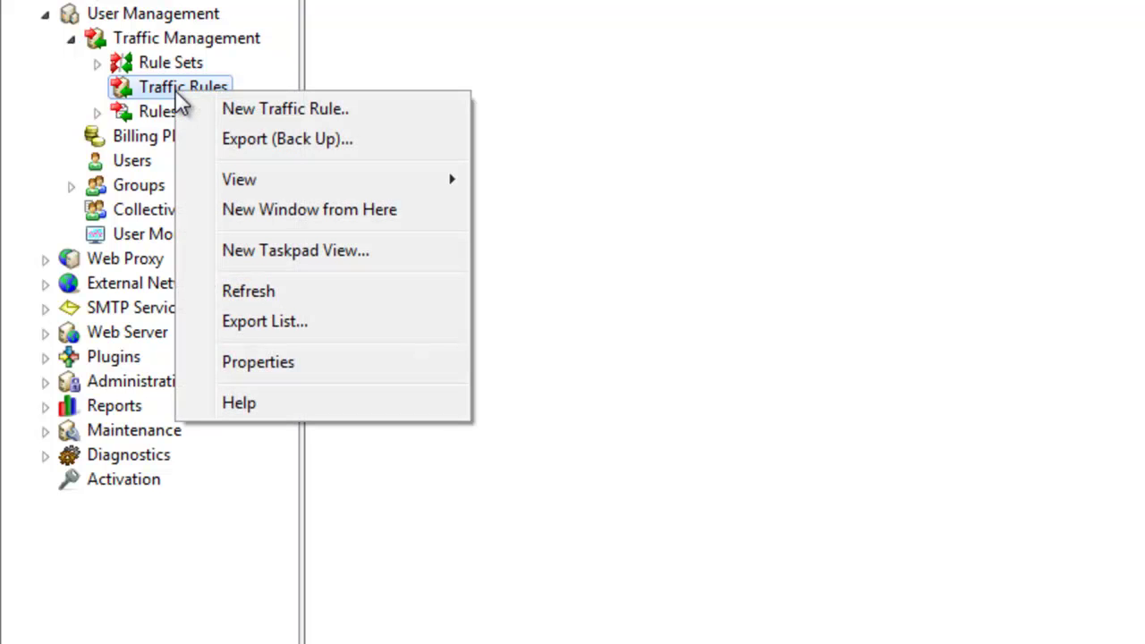
# Start a new rule named 'Social Media' as a blocking application filter with any destination and protocol.
pyautogui.click(242, 115)
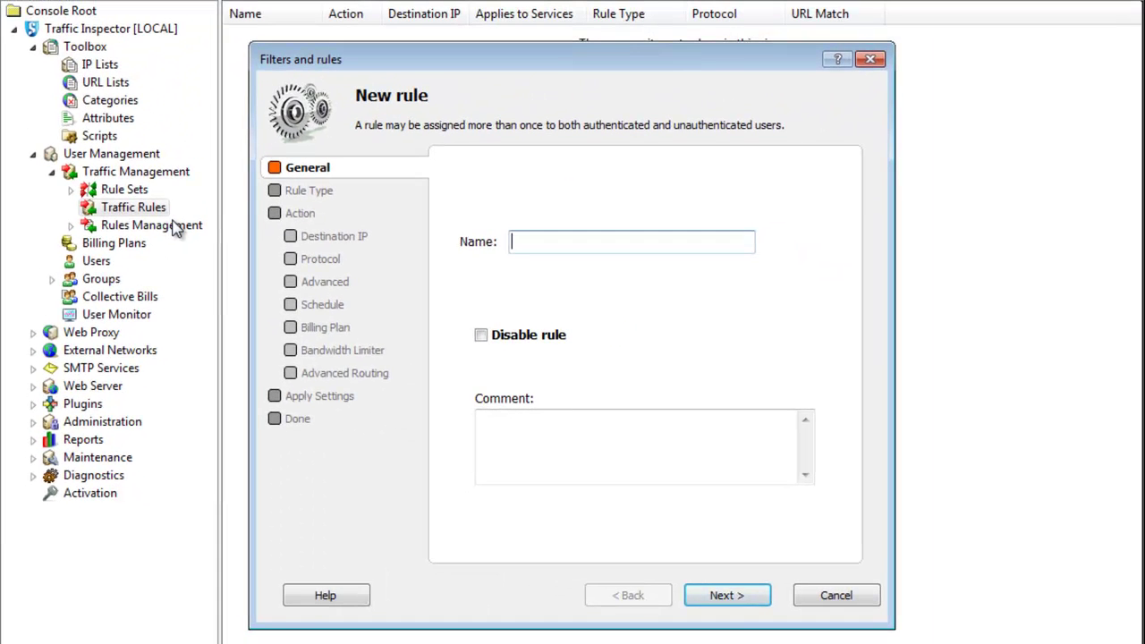
pyautogui.write('Social Media')
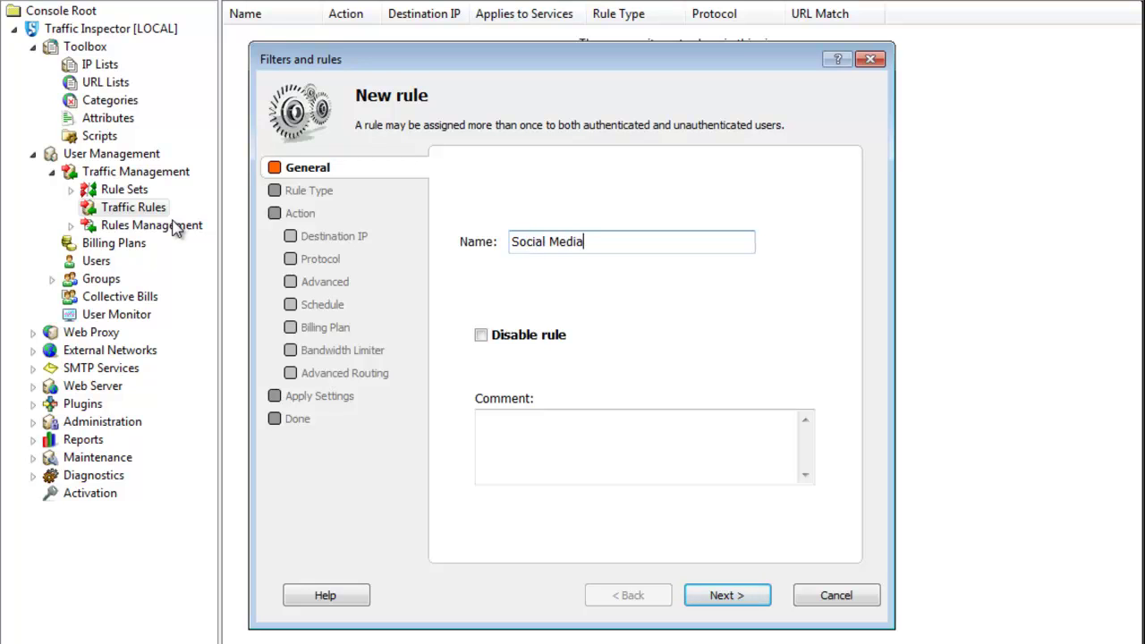
pyautogui.click(726, 596)
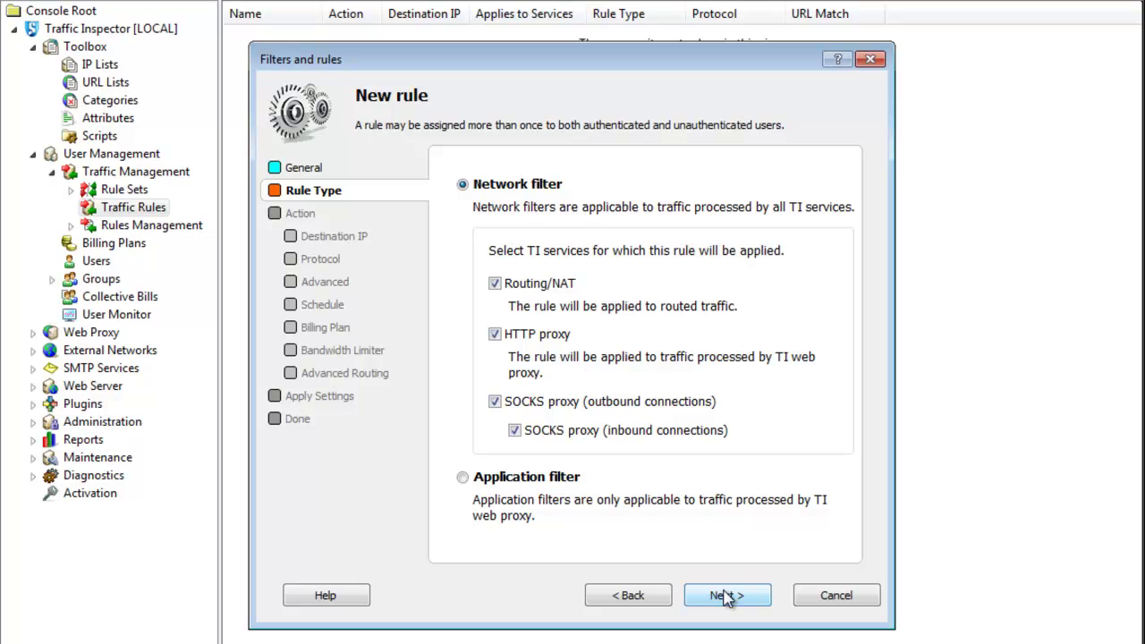
pyautogui.click(518, 476)
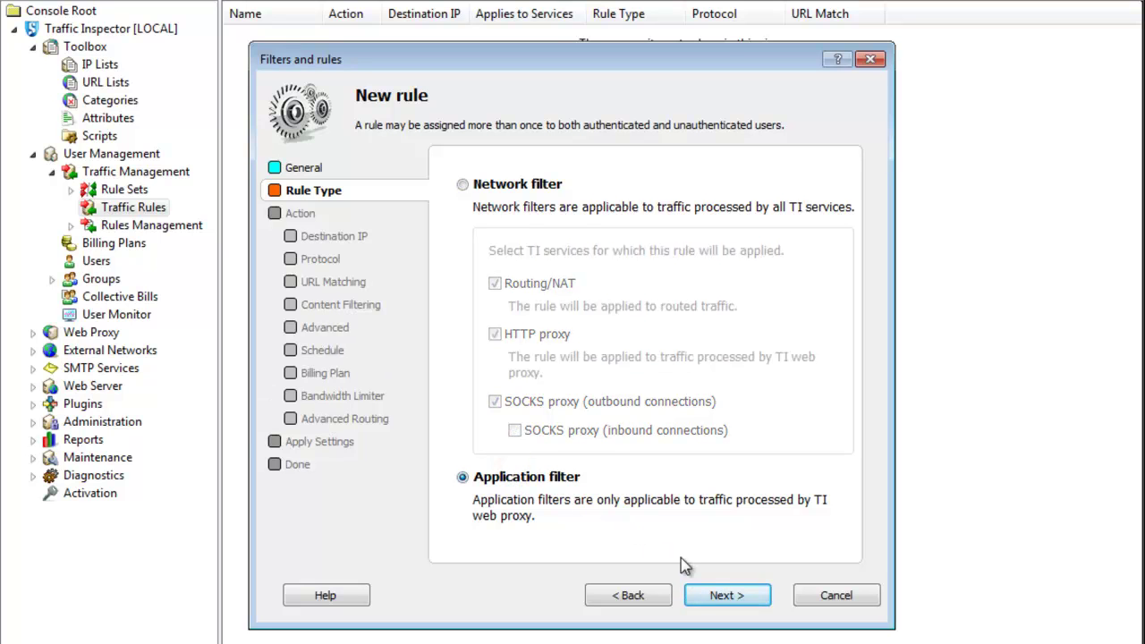
pyautogui.click(726, 596)
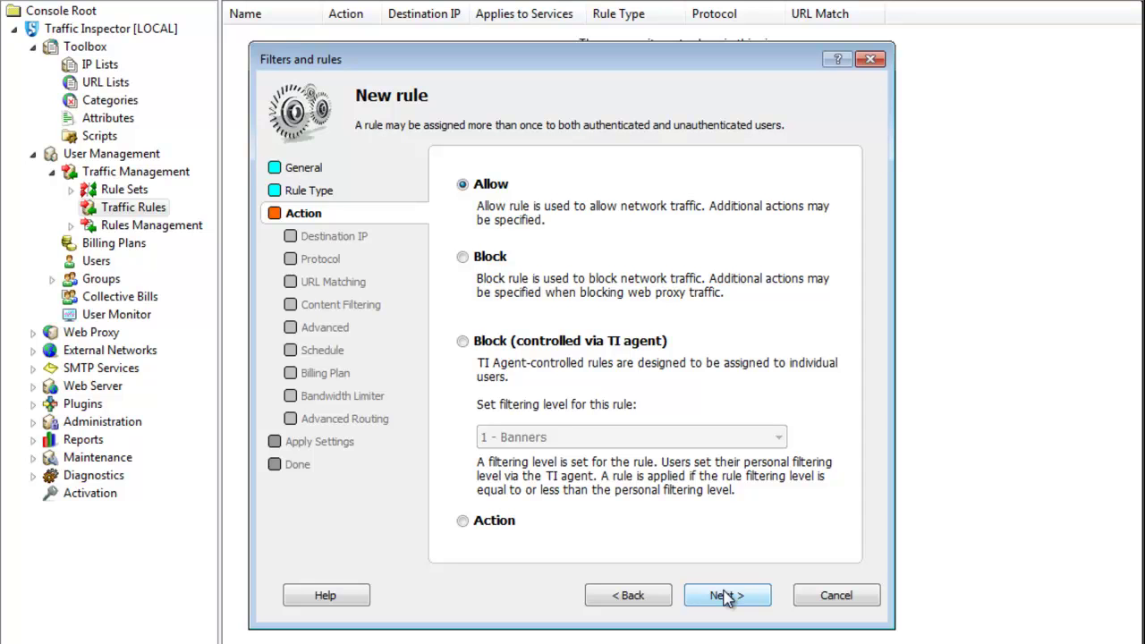
pyautogui.click(462, 257)
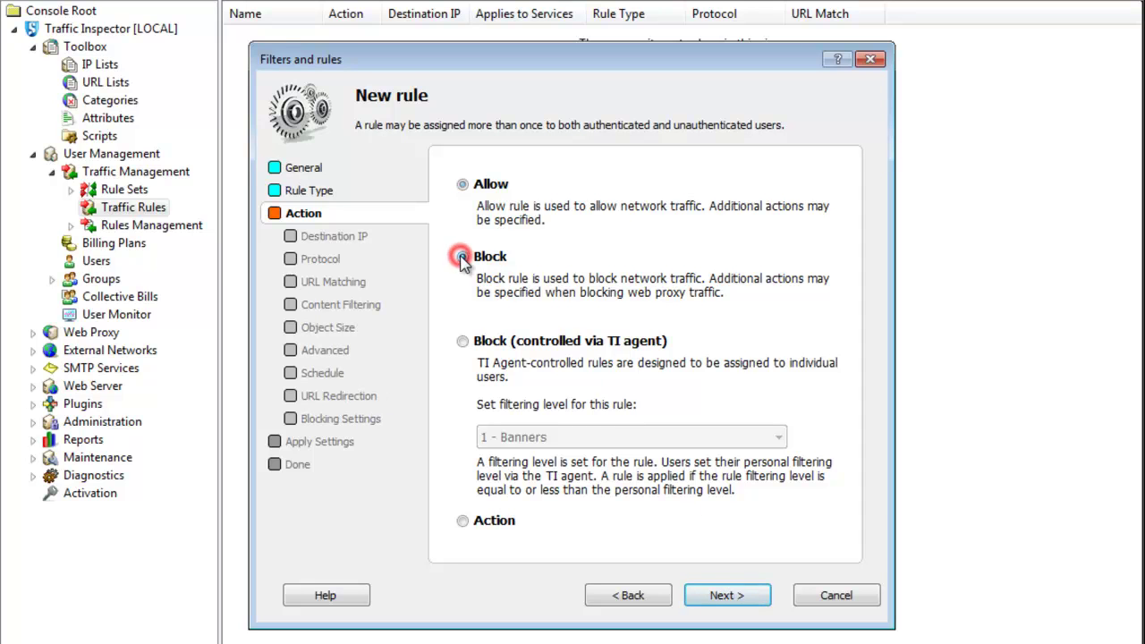
pyautogui.click(723, 595)
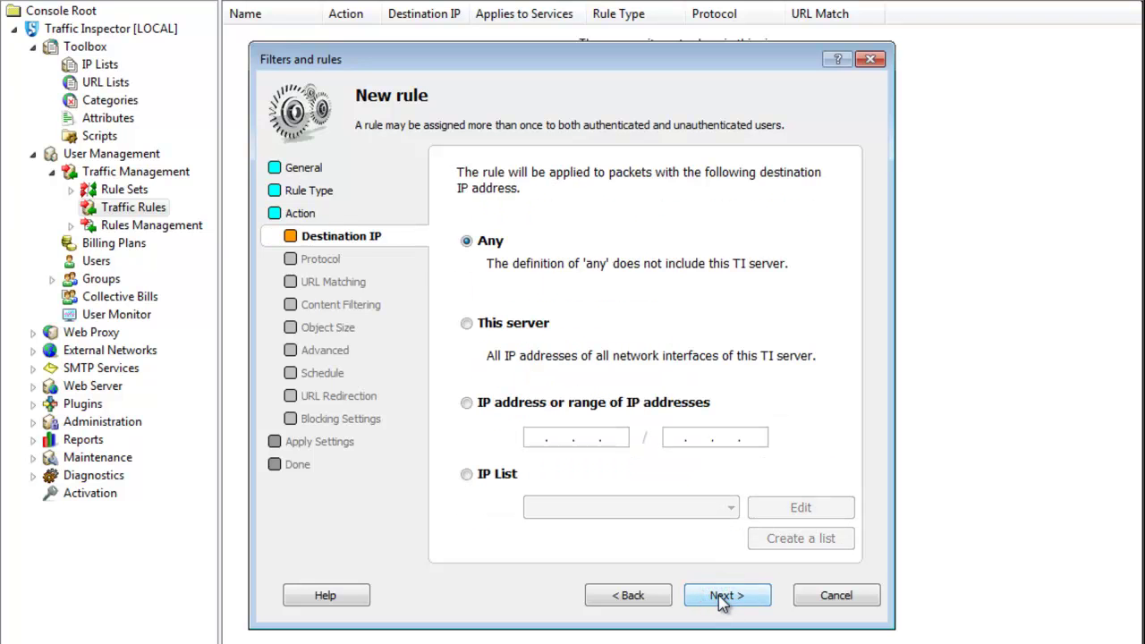
pyautogui.click(722, 598)
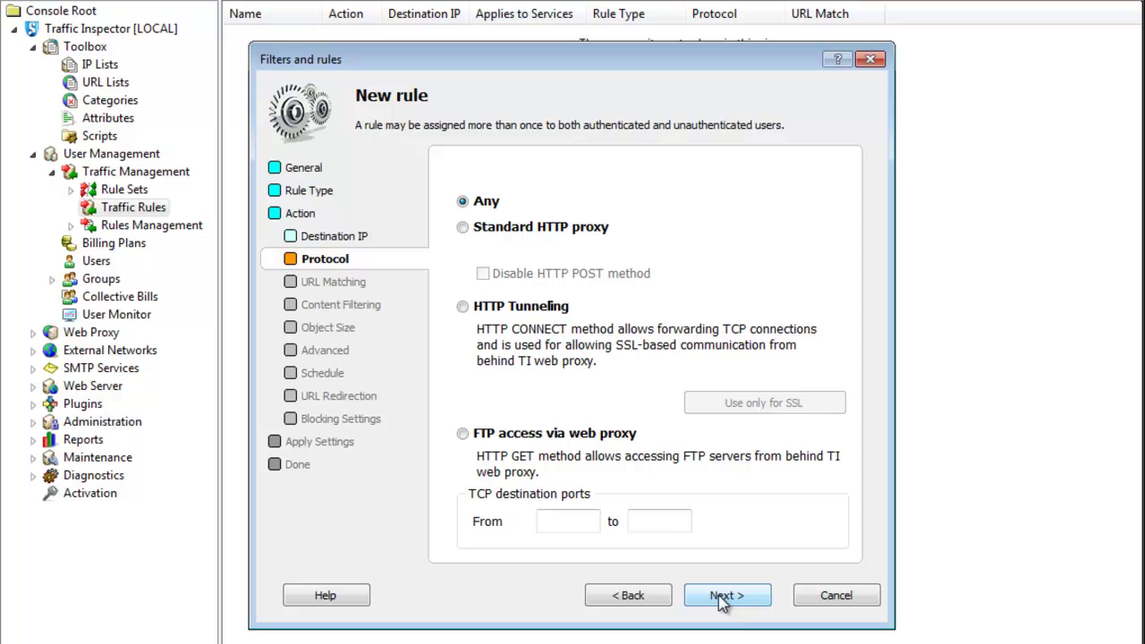
pyautogui.click(723, 597)
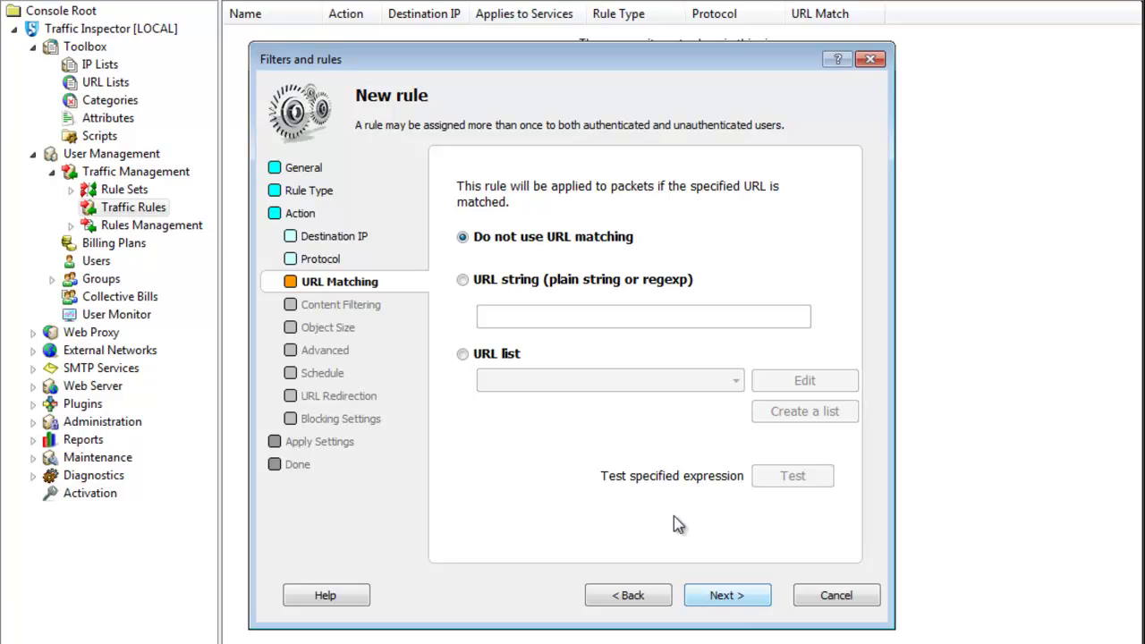
# Match the rule against the Social Media URL list, keeping default content, size and advanced settings.
pyautogui.click(462, 354)
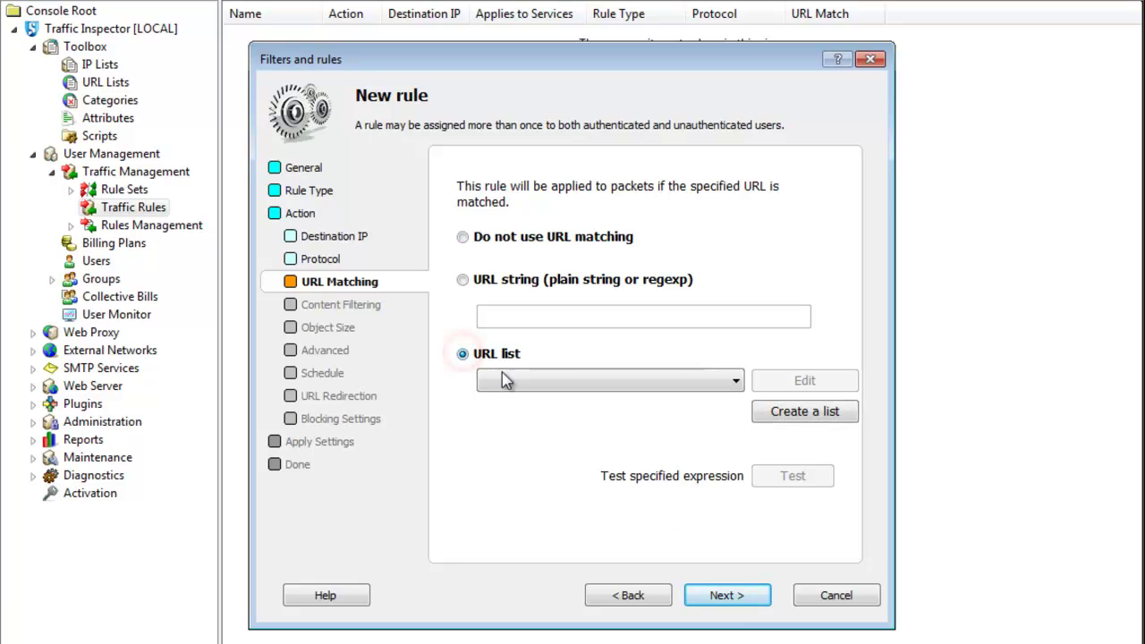
pyautogui.click(513, 380)
pyautogui.click(517, 403)
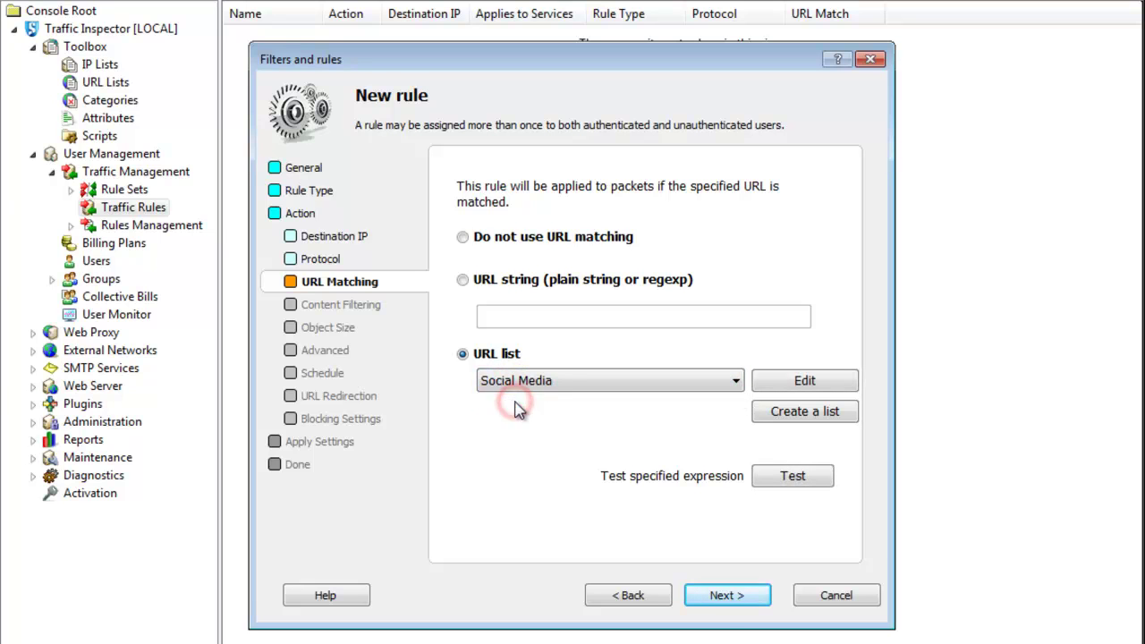
pyautogui.click(724, 597)
pyautogui.click(725, 597)
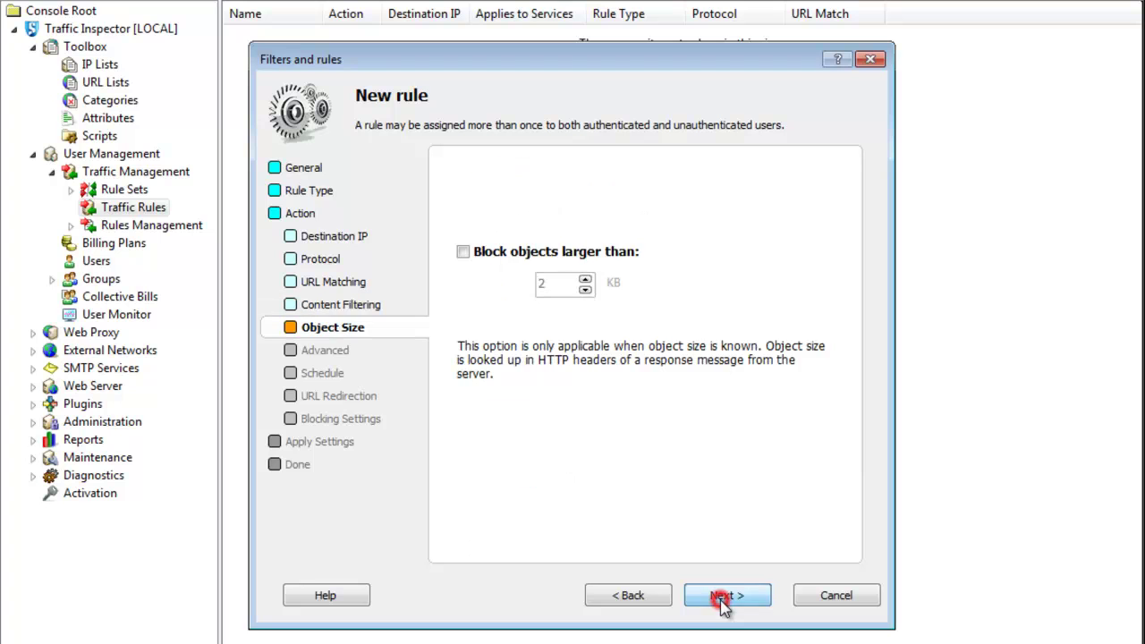
pyautogui.click(724, 597)
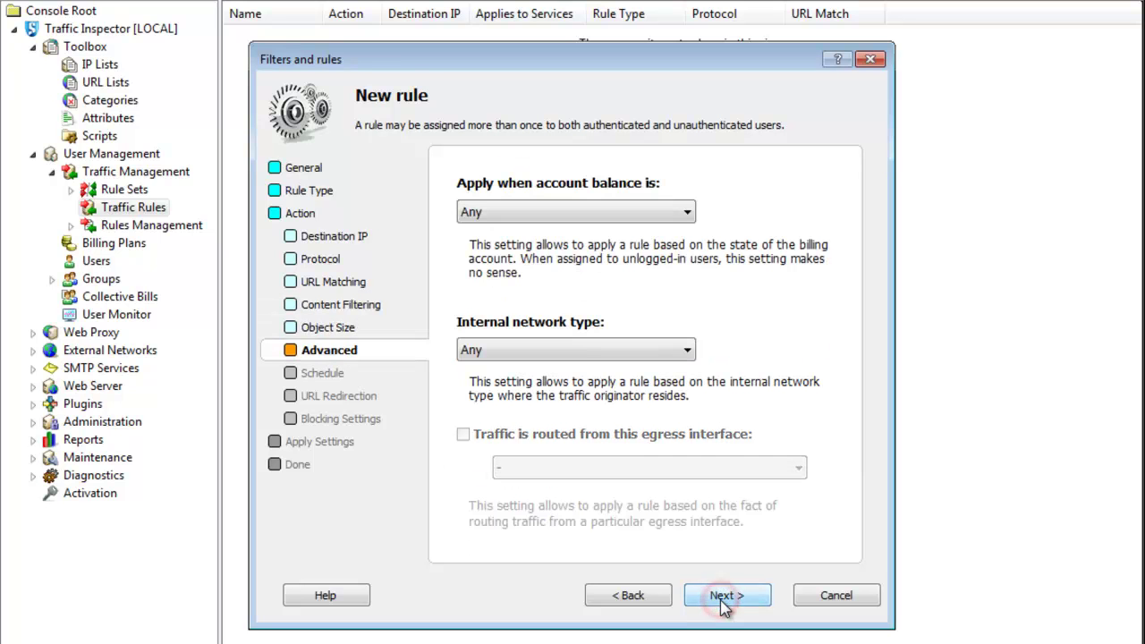
pyautogui.click(725, 597)
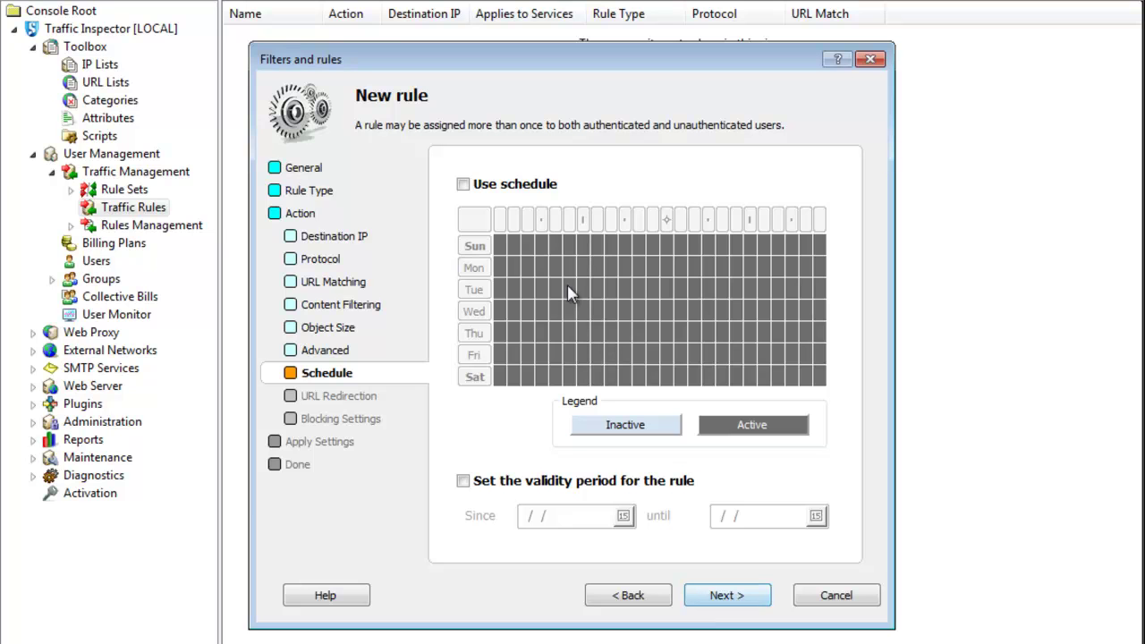
# Enable the schedule, clear all hours, and mark two Monday–Friday time blocks active.
pyautogui.click(462, 185)
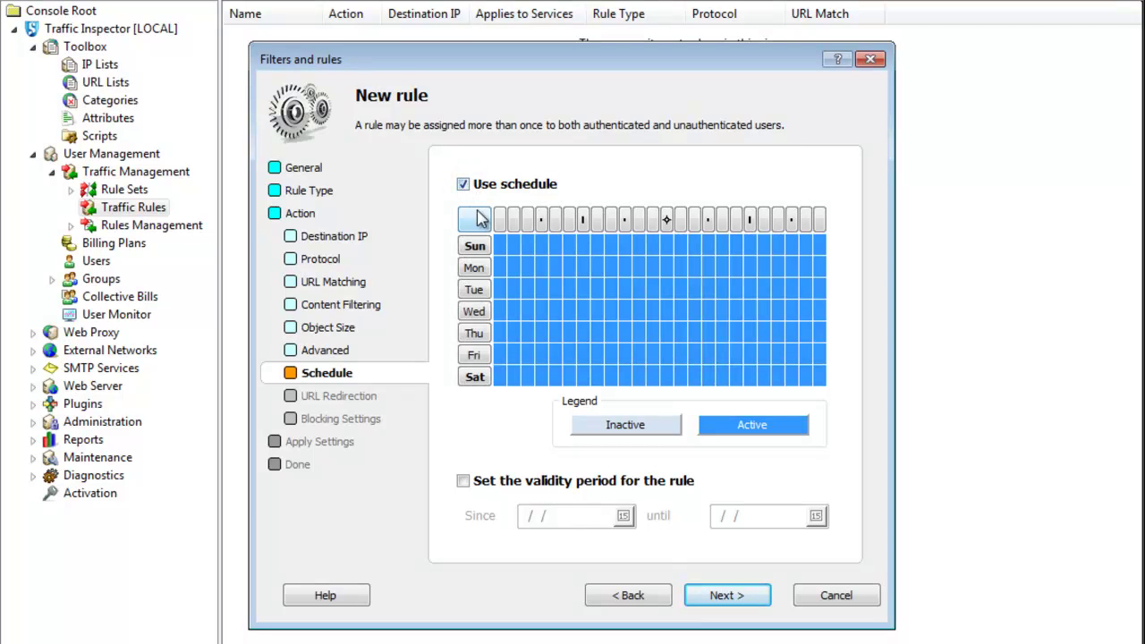
pyautogui.click(480, 222)
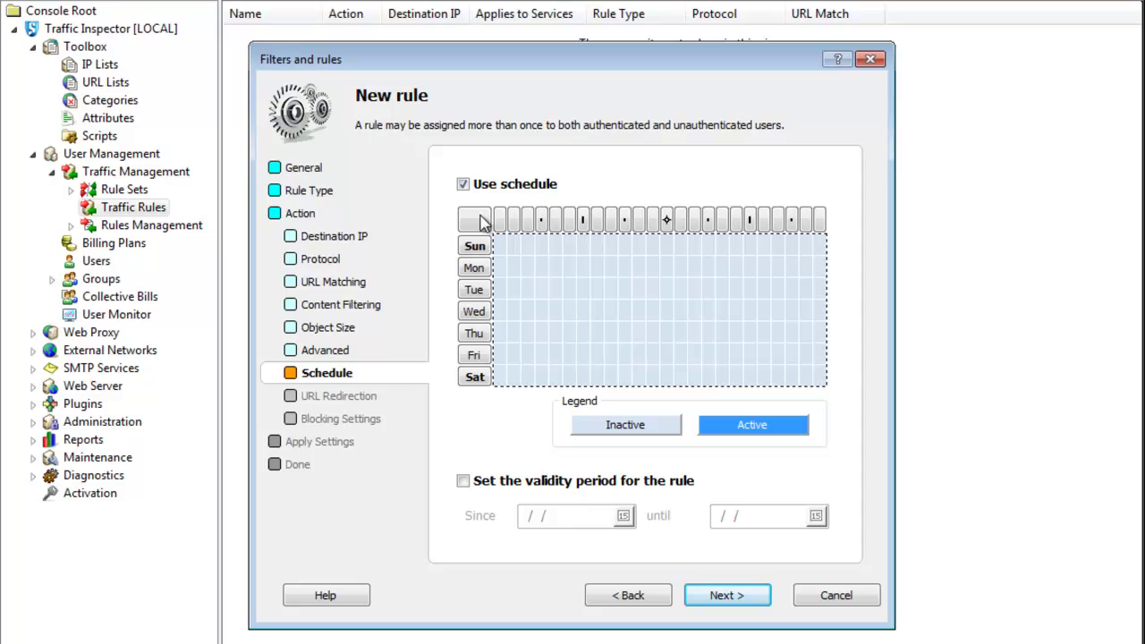
pyautogui.moveTo(624, 266); pyautogui.dragTo(657, 356)
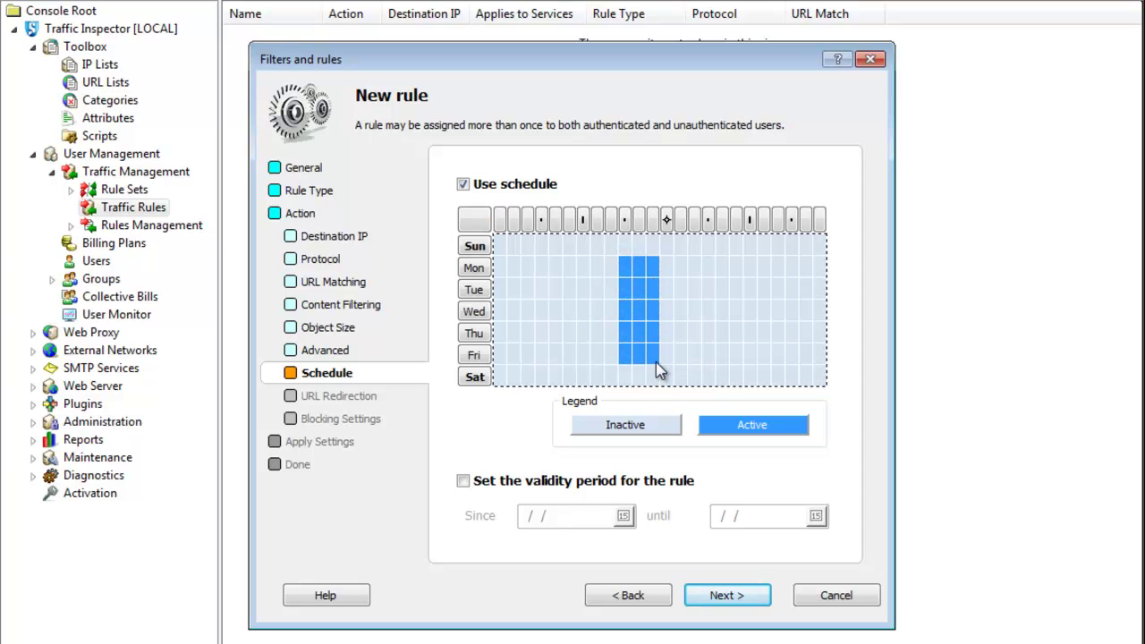
pyautogui.moveTo(682, 268); pyautogui.dragTo(722, 360)
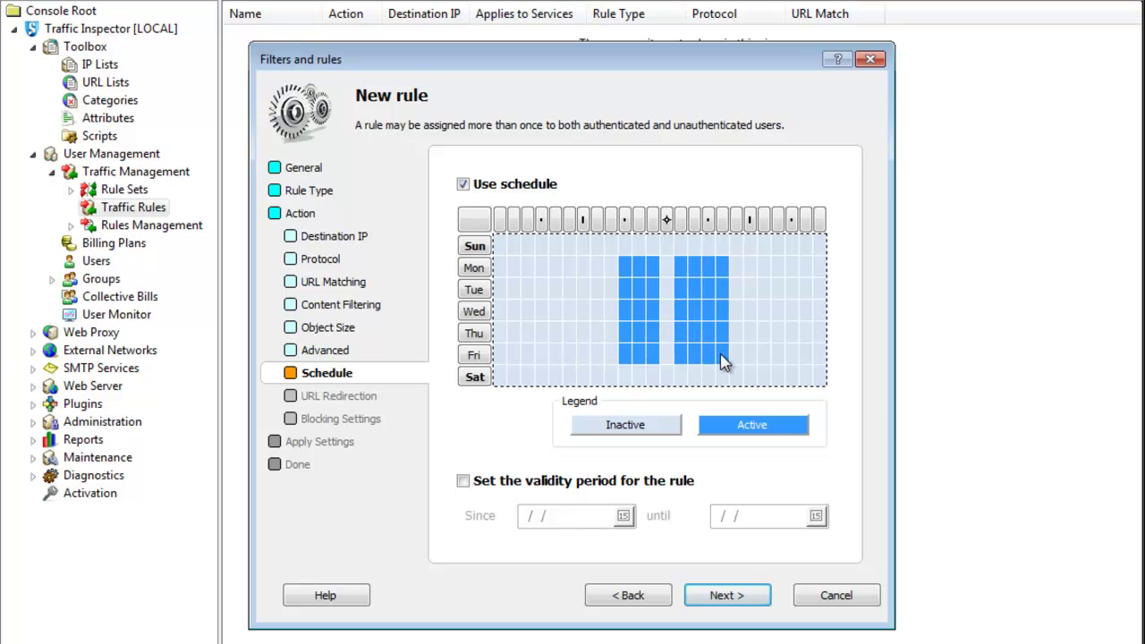
# Keep default redirection and blocking settings, create the Social Media rule and close the wizard.
pyautogui.click(727, 598)
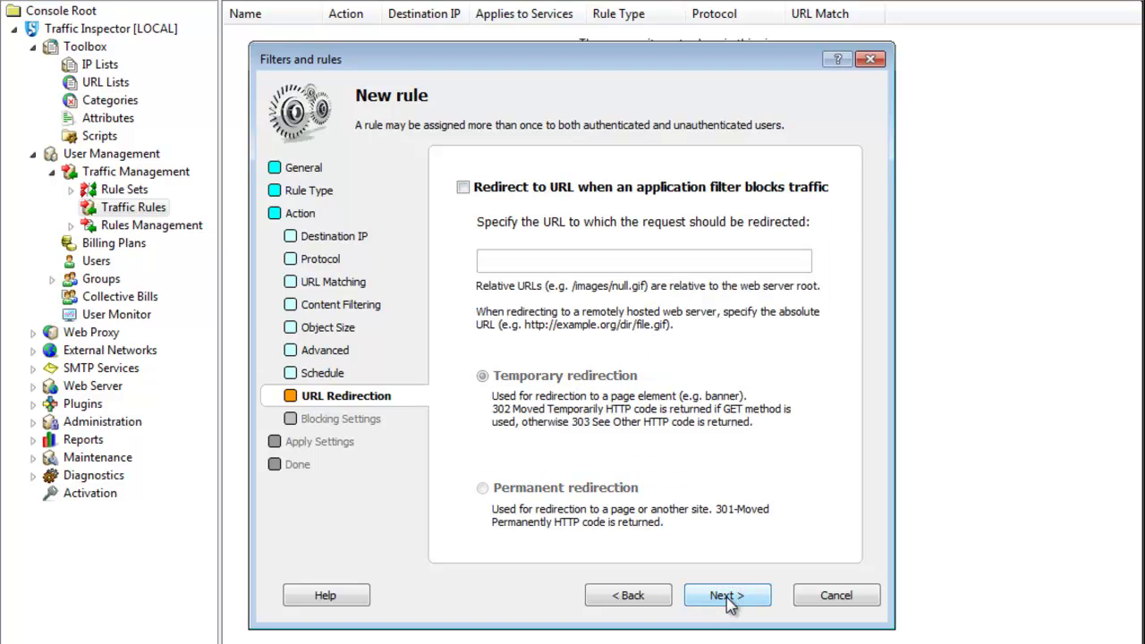
pyautogui.click(730, 605)
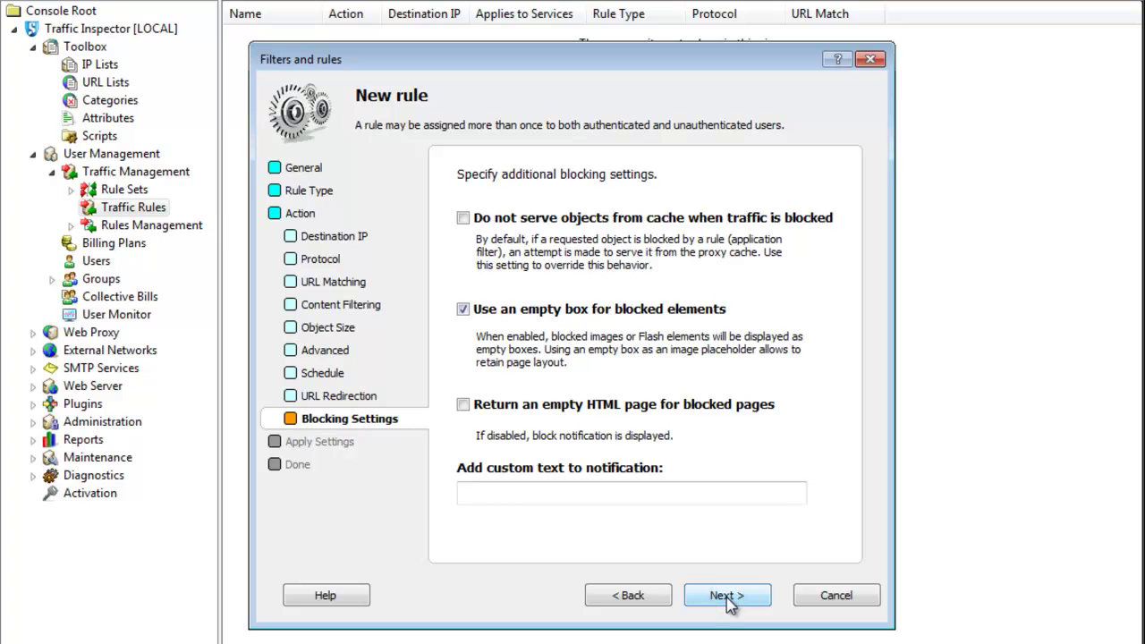
pyautogui.click(731, 605)
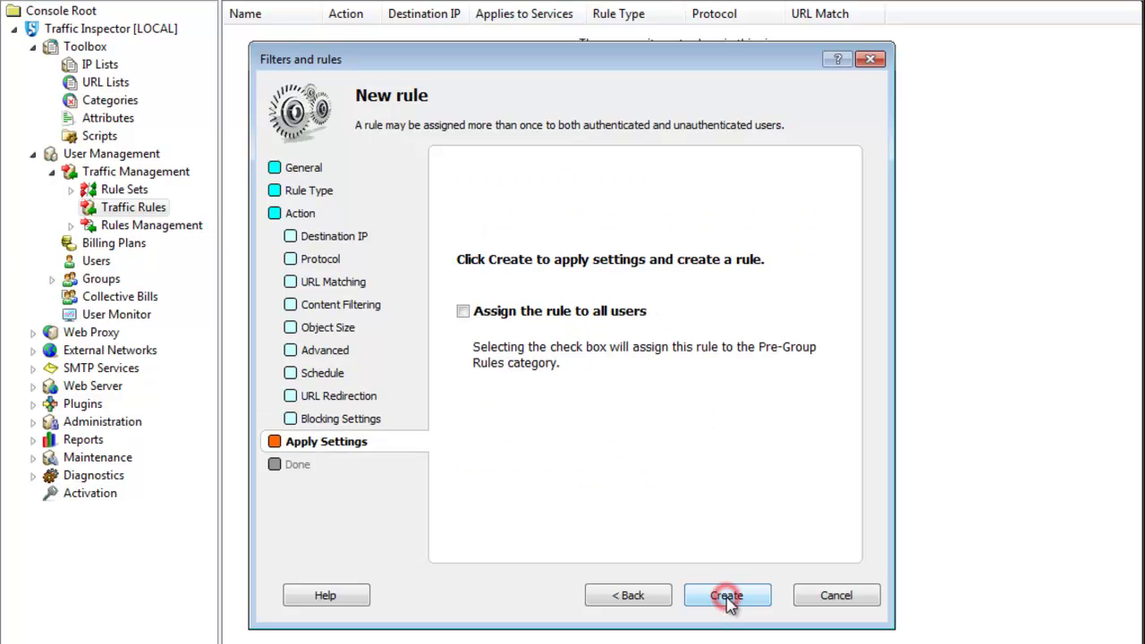
pyautogui.click(729, 602)
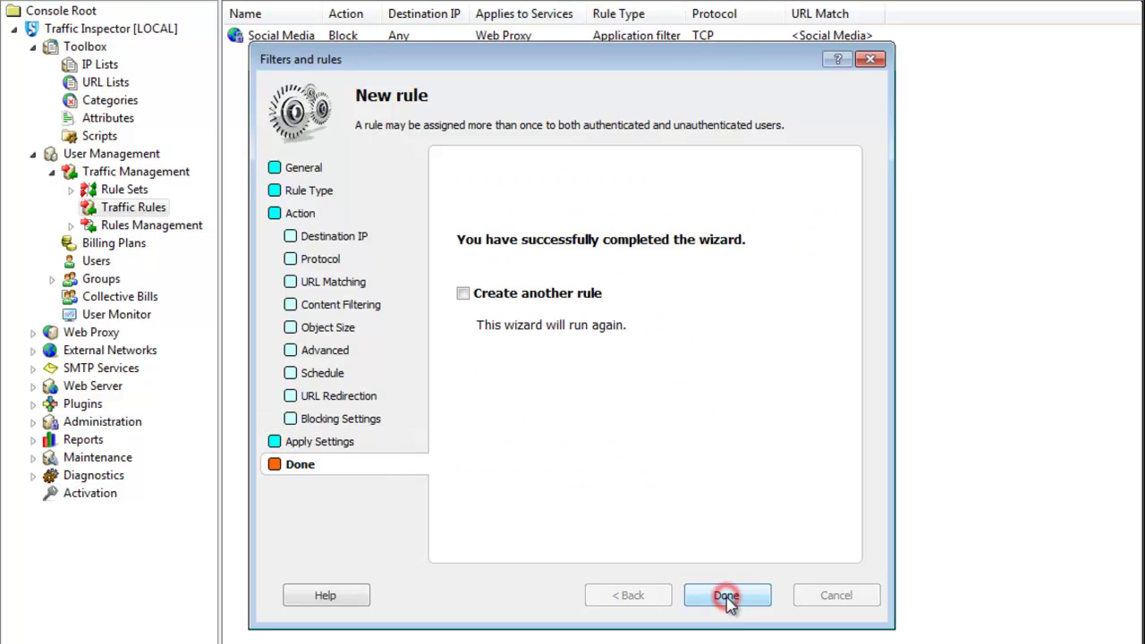
pyautogui.click(726, 598)
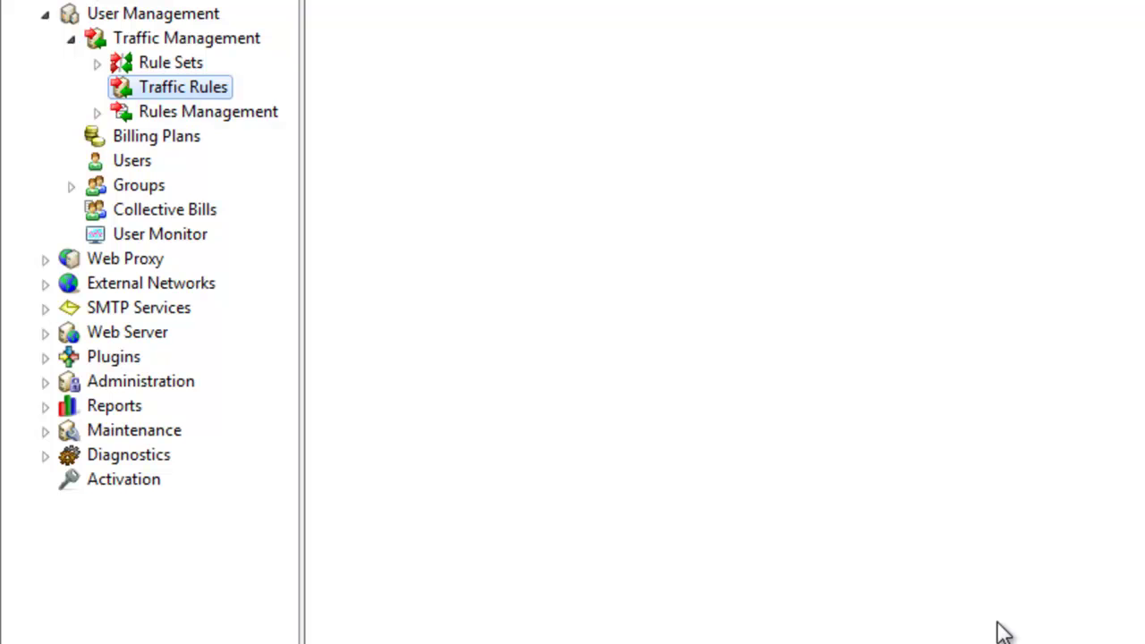
# In the Restricted Users group properties, add Social Media to the group pre-user traffic rules.
pyautogui.click(72, 185)
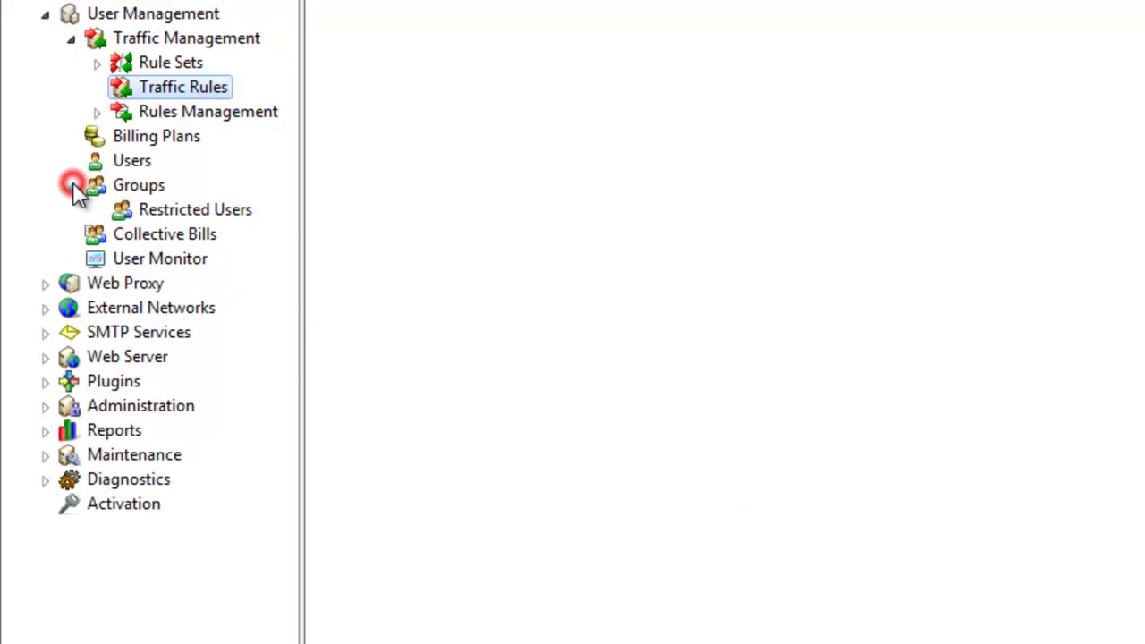
pyautogui.click(152, 213)
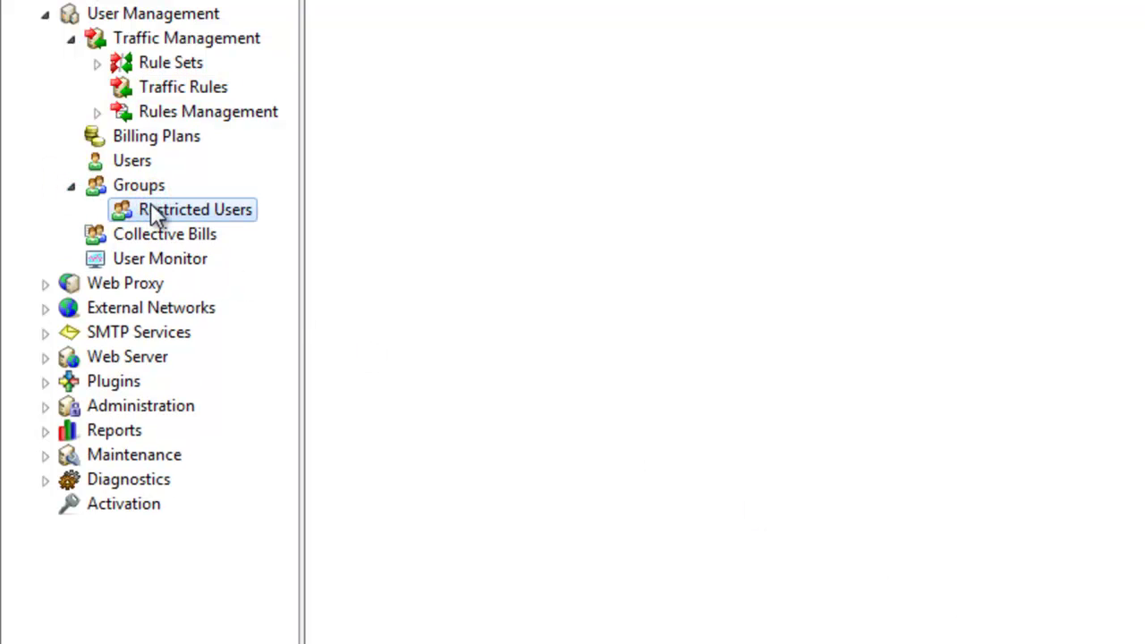
pyautogui.rightClick(153, 214)
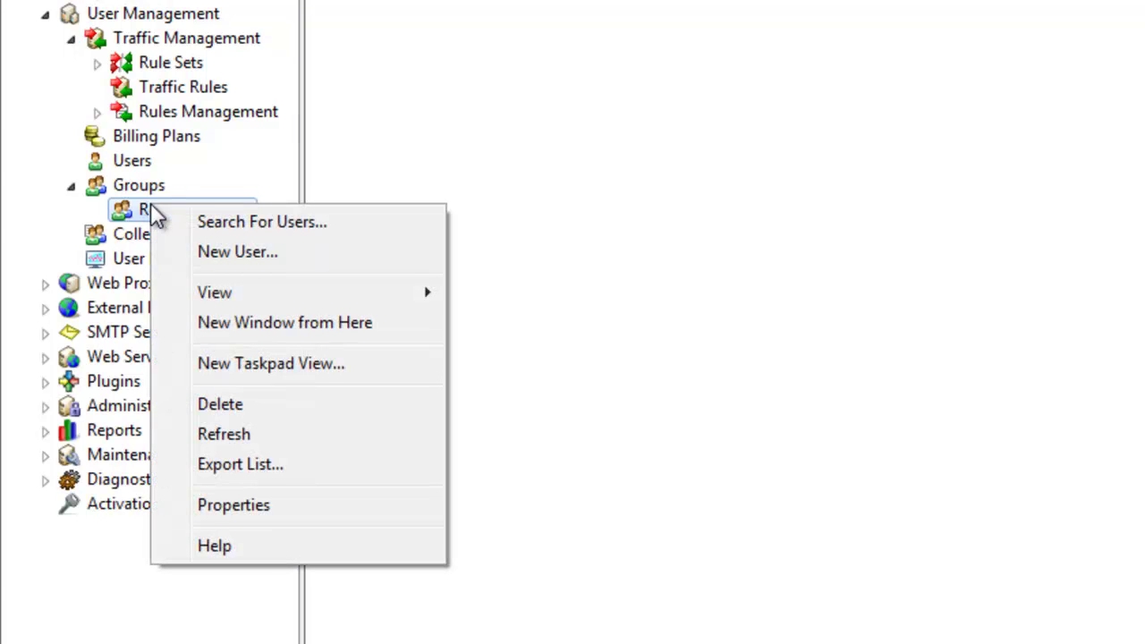
pyautogui.click(233, 505)
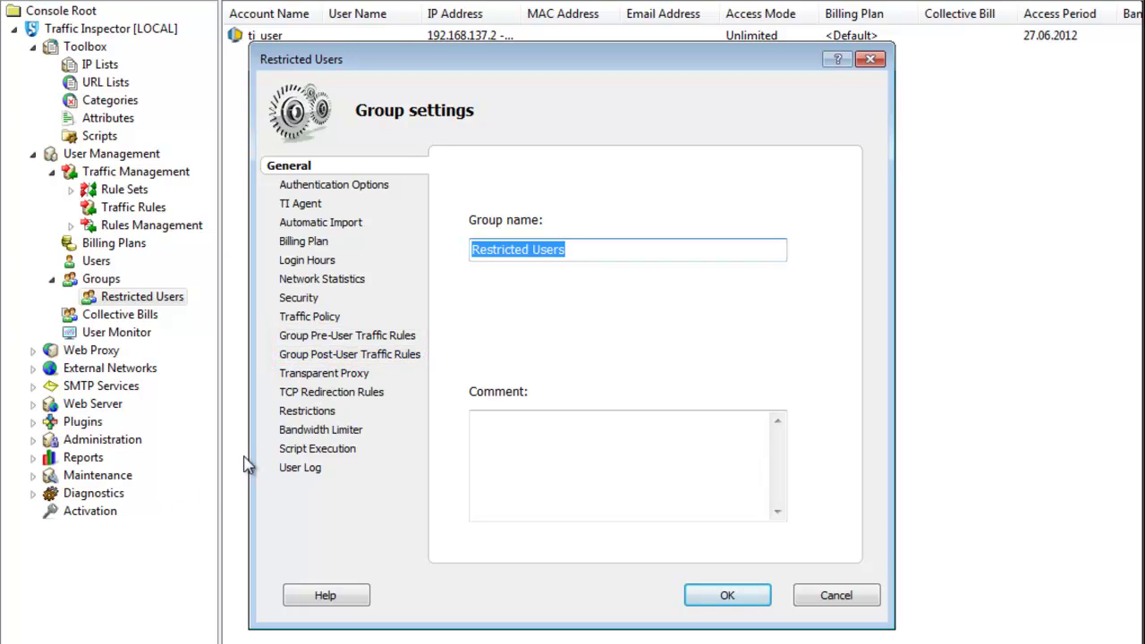
pyautogui.click(369, 335)
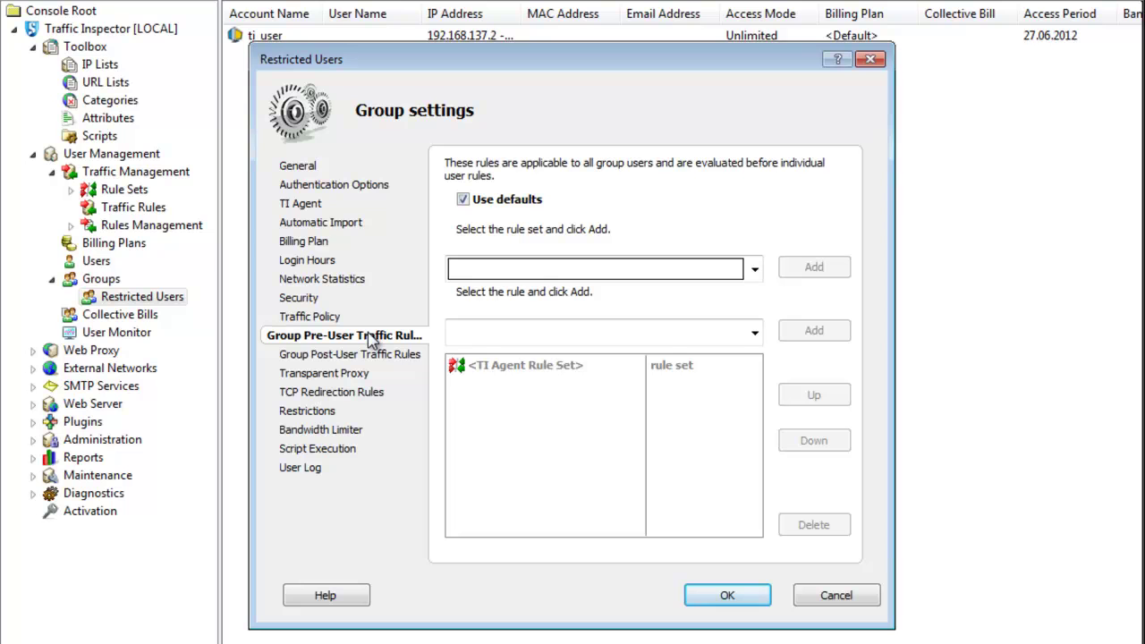
pyautogui.click(754, 331)
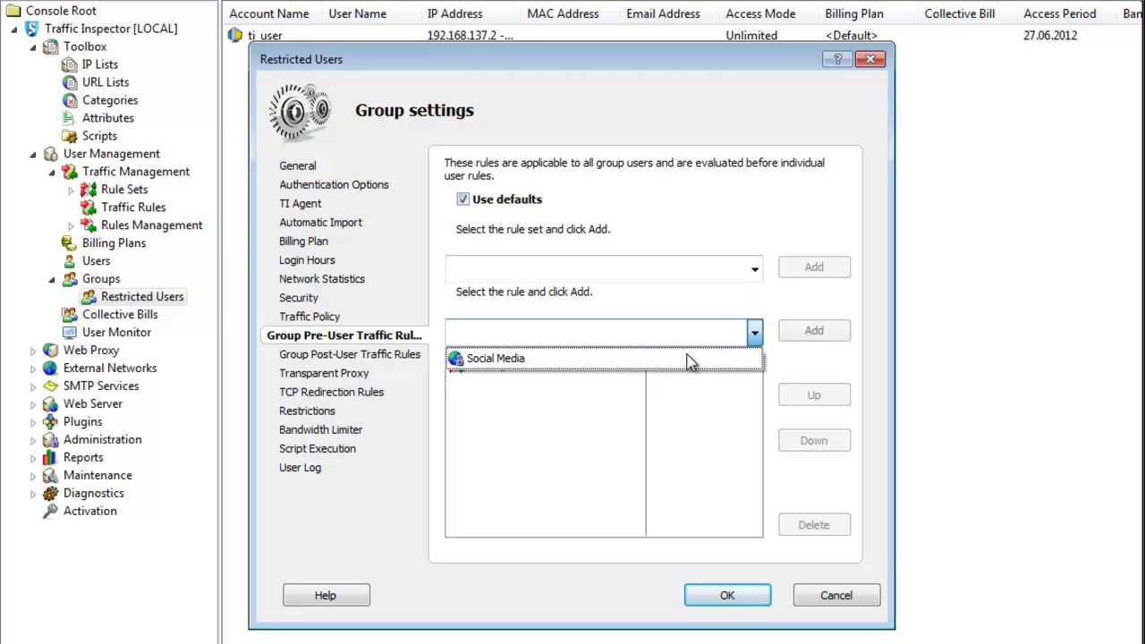
pyautogui.click(747, 359)
pyautogui.click(803, 337)
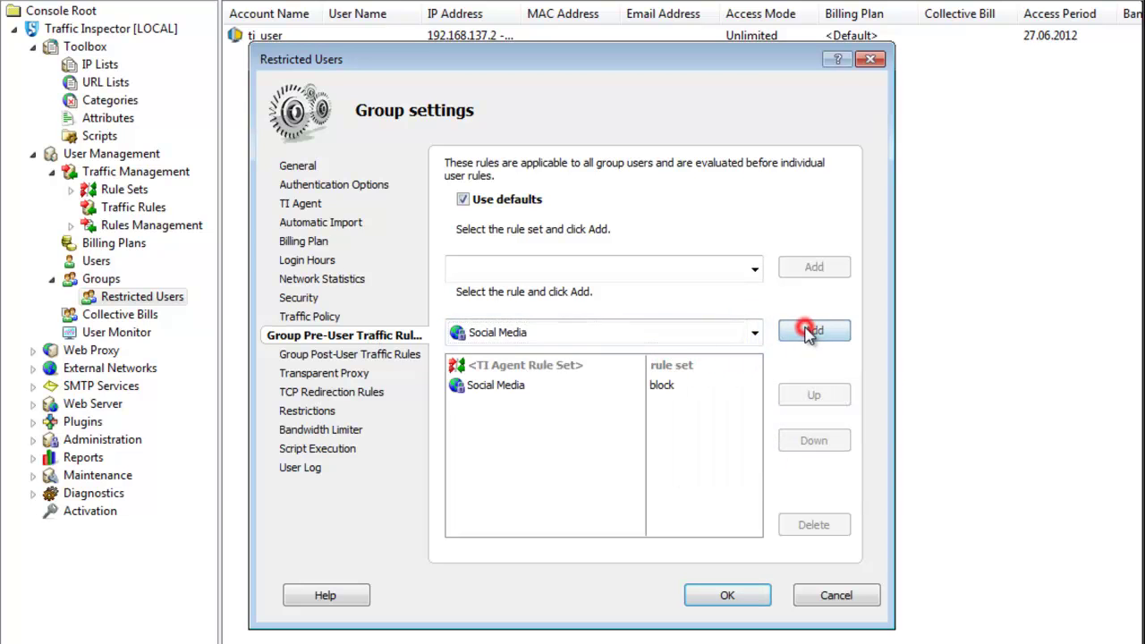
pyautogui.click(699, 597)
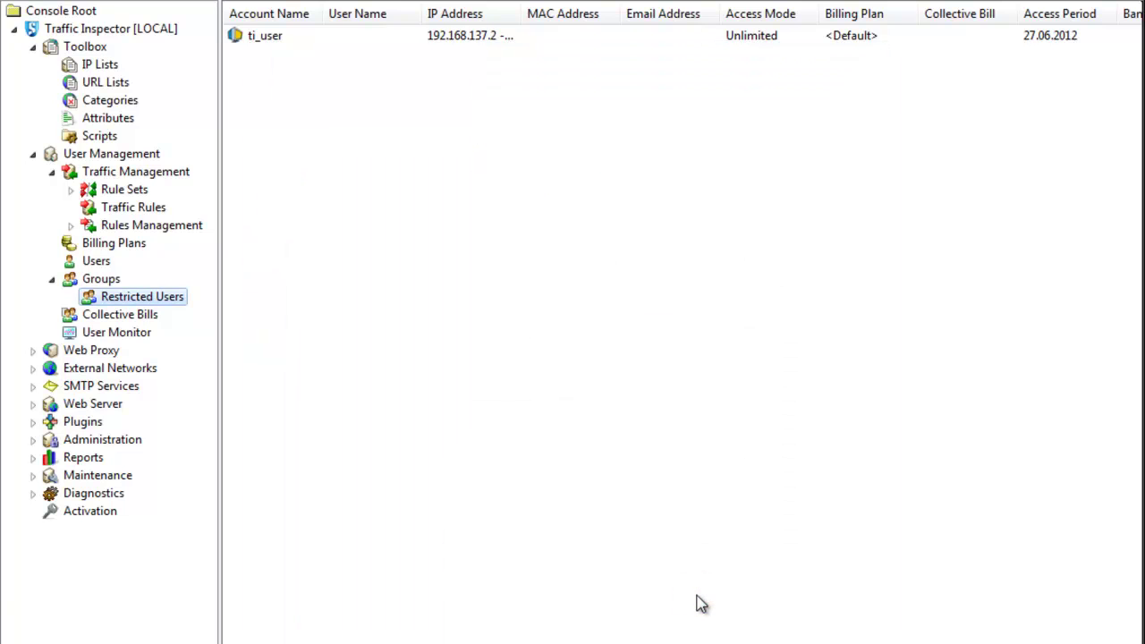
# Select the Social Media rule under Traffic Rules to check it covers Restricted Users.
pyautogui.click(133, 208)
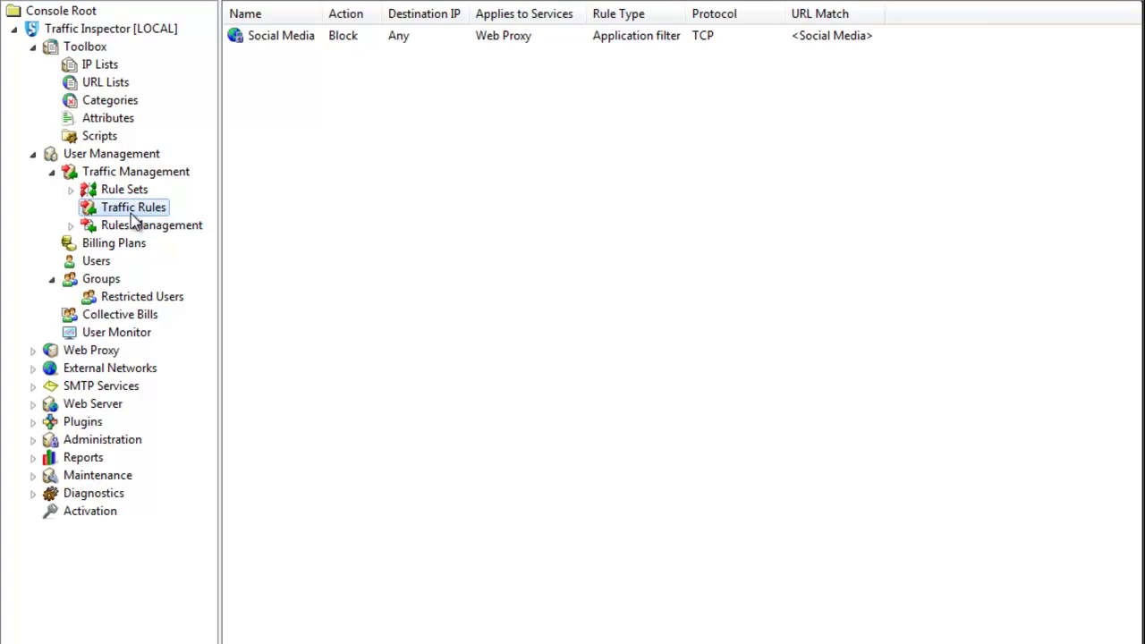
pyautogui.click(401, 38)
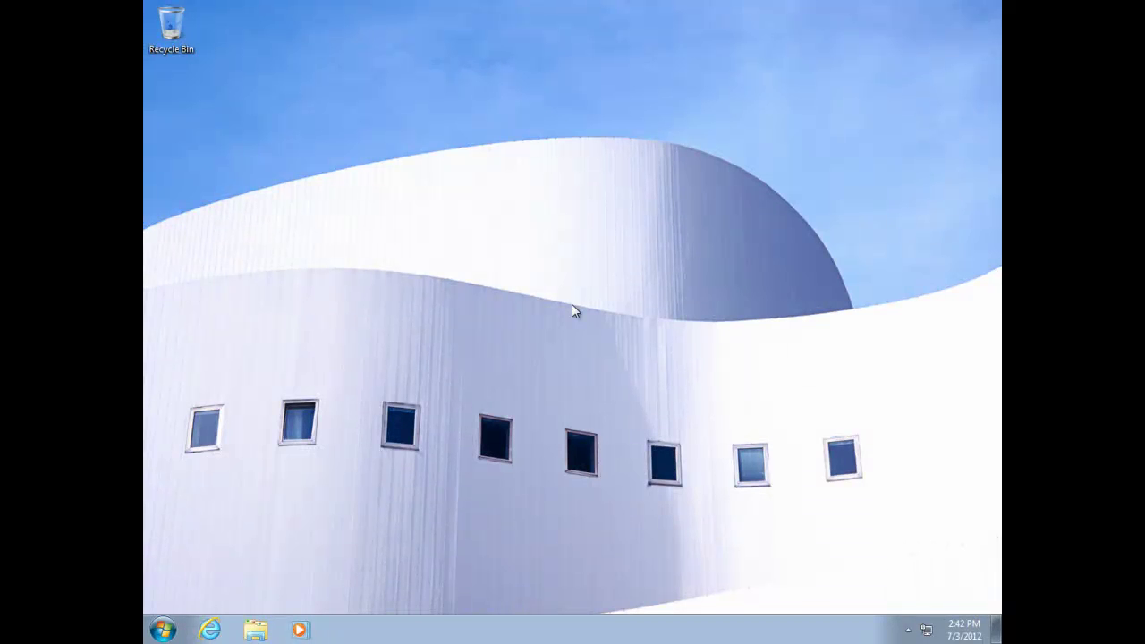
# Open Internet Explorer and load facebook.com to confirm the Social Media block page.
pyautogui.click(210, 629)
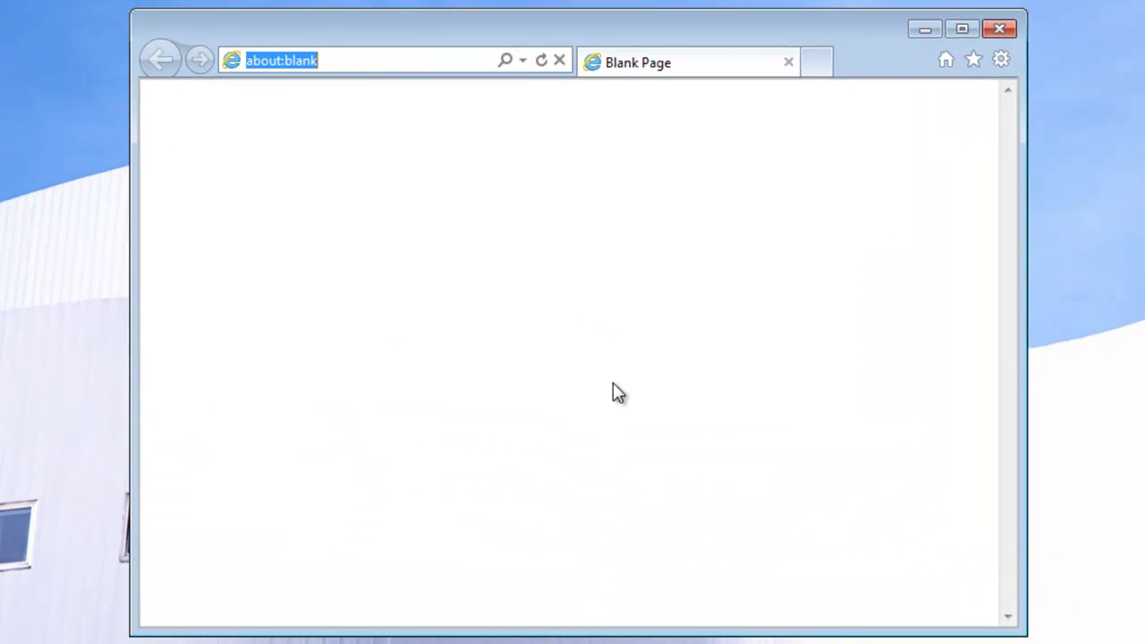
pyautogui.write('facebook.')
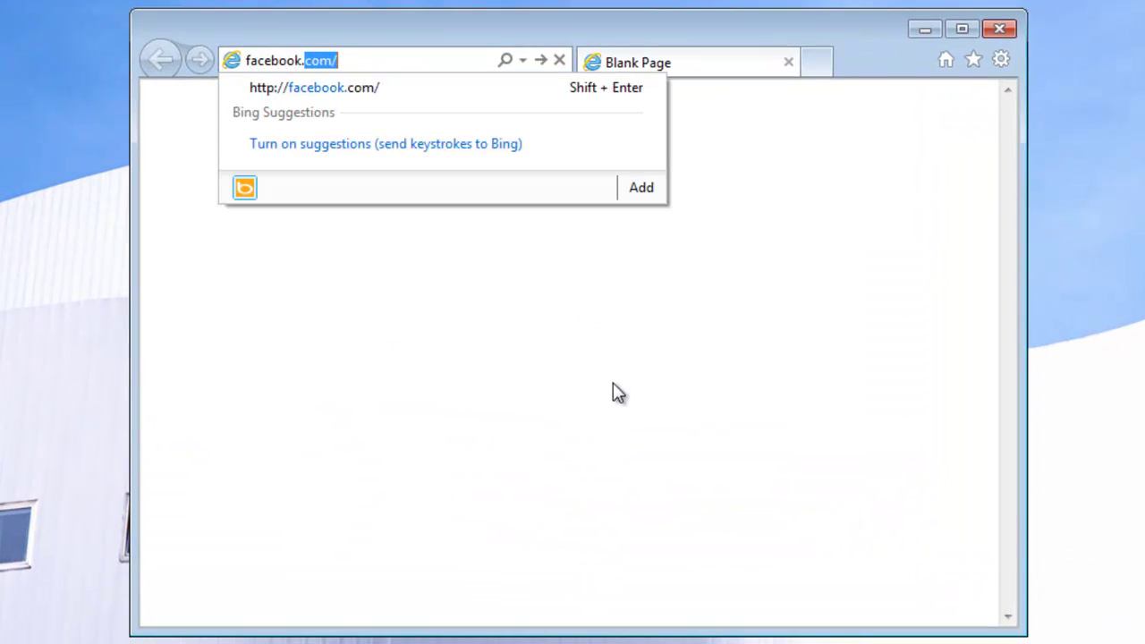
pyautogui.write('com')
pyautogui.press('Return')
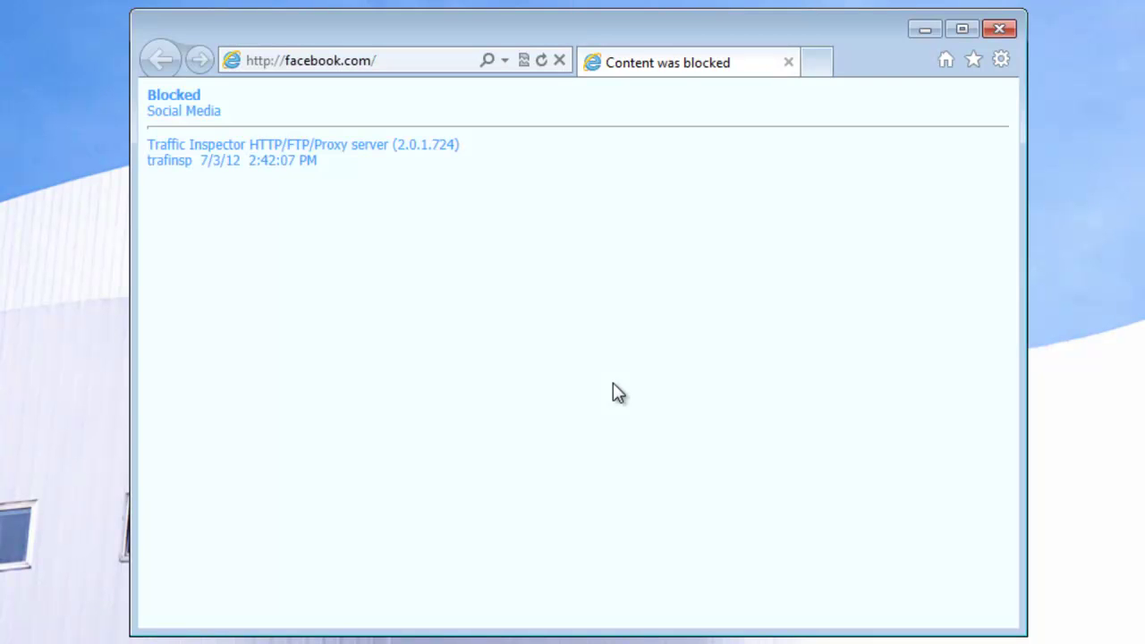